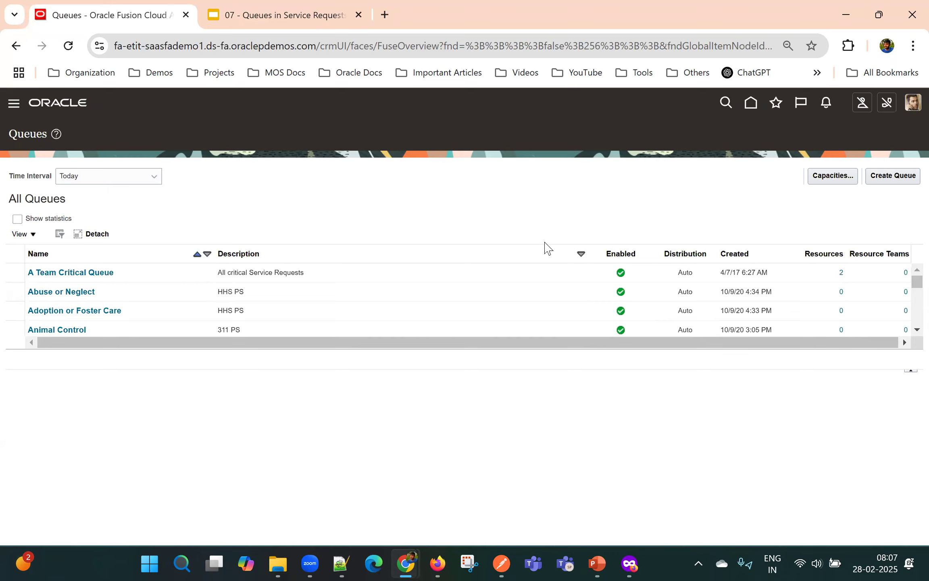
Step: Open the Default queue from the All Queues list and review its name and activation in the summary
scroll(189, 316, "down", 2)
scroll(188, 316, "down", 5)
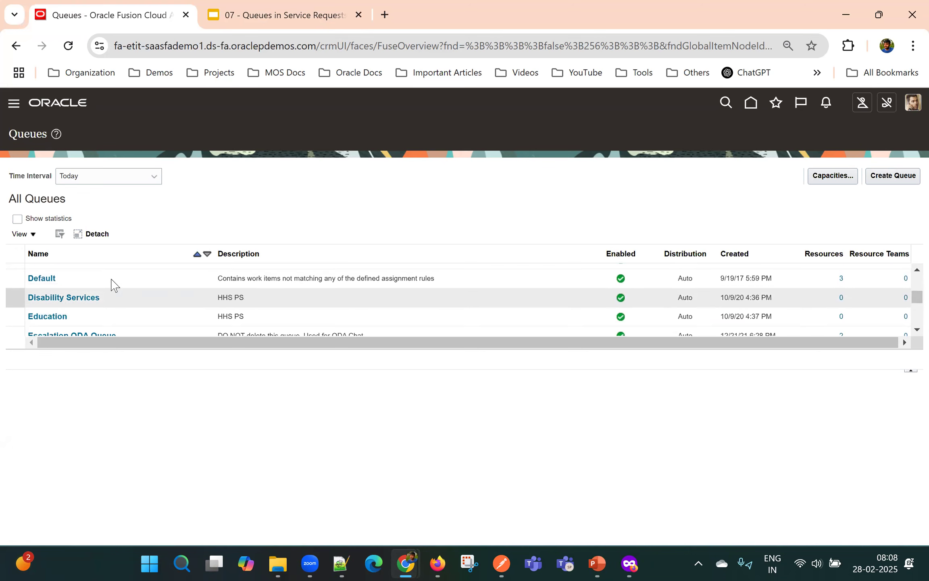
left_click(52, 283)
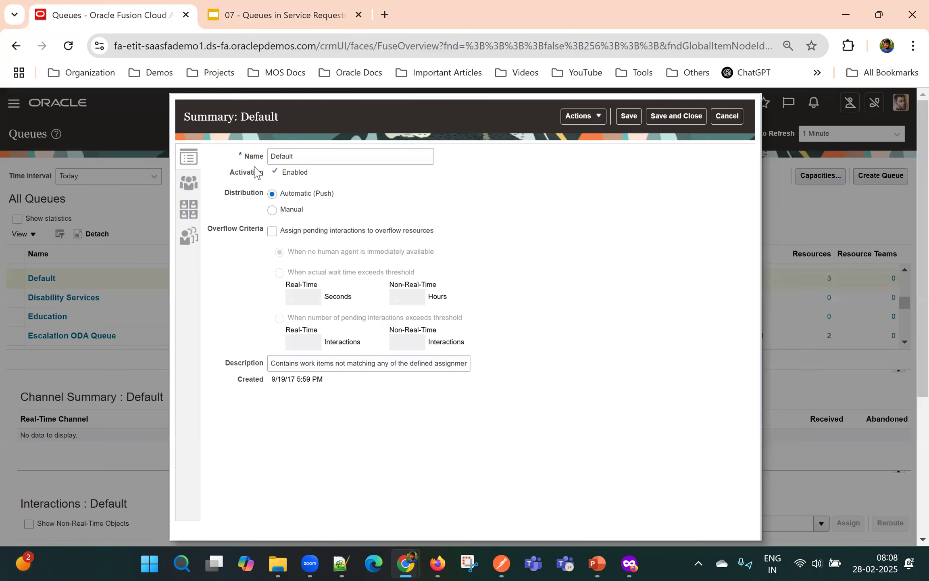
left_click(297, 160)
triple_click(296, 173)
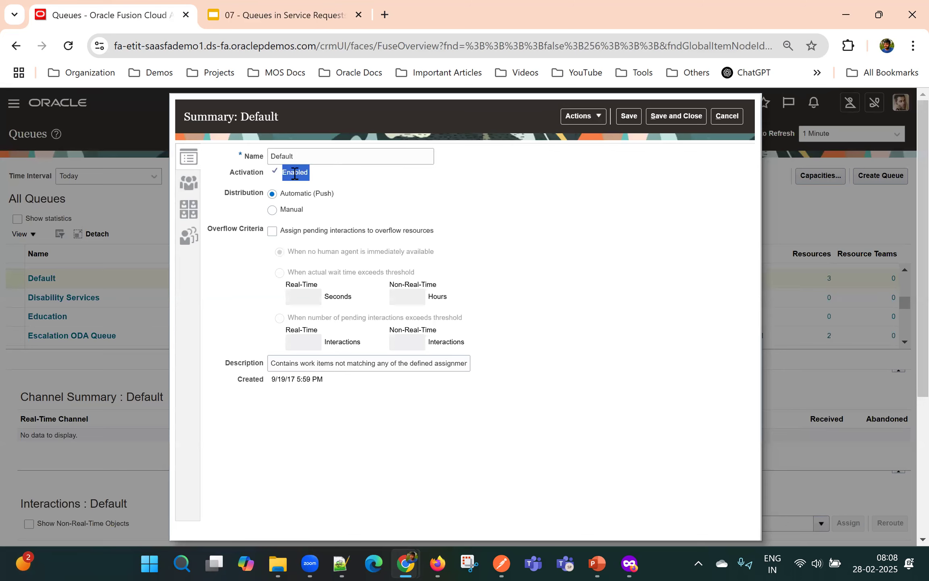
left_click(409, 212)
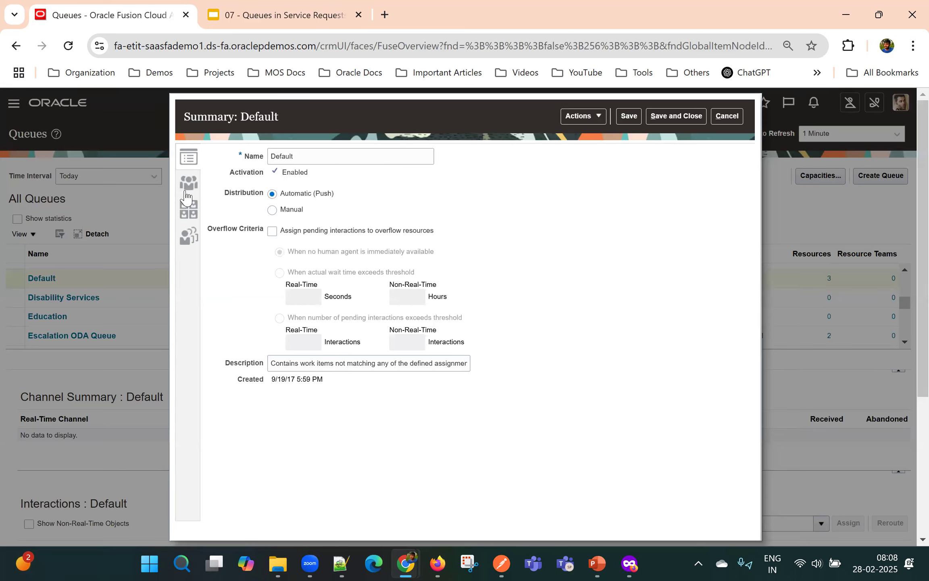
Step: Review the resources assigned to the Default queue, return to its summary, and close the queue without saving
left_click(189, 189)
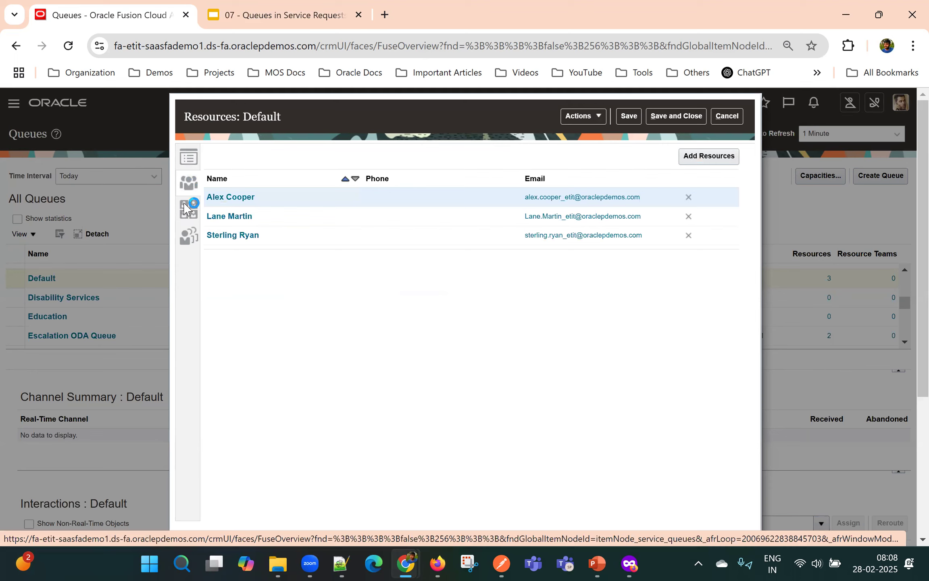
left_click(186, 194)
left_click(189, 158)
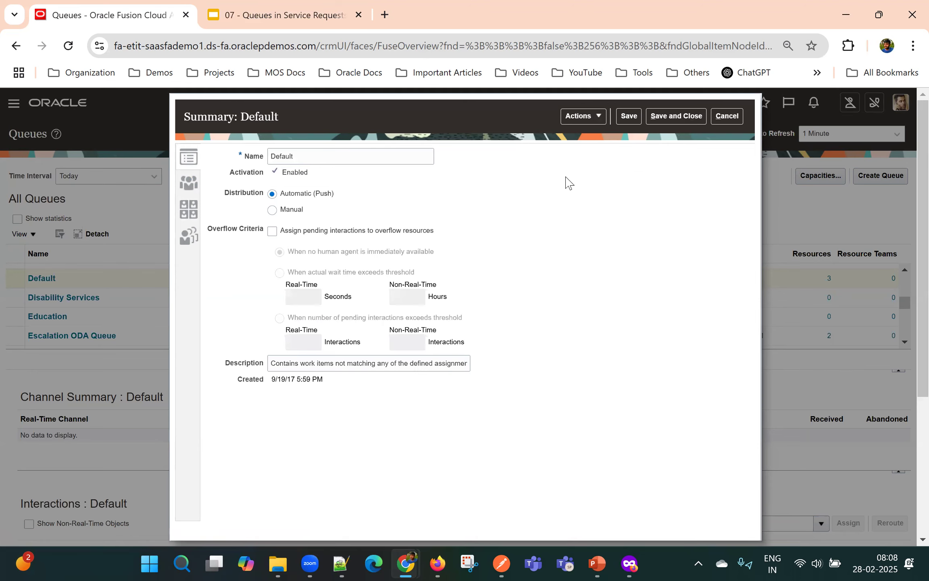
left_click(730, 116)
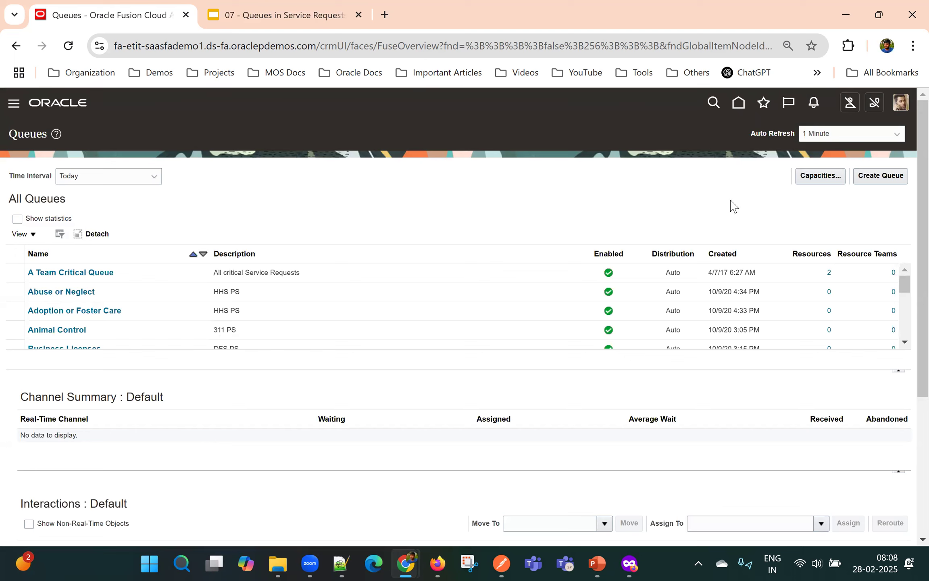
Step: Create an enabled queue named Demo Service with Automatic (Push) distribution and save it, continuing to its summary
left_click(881, 177)
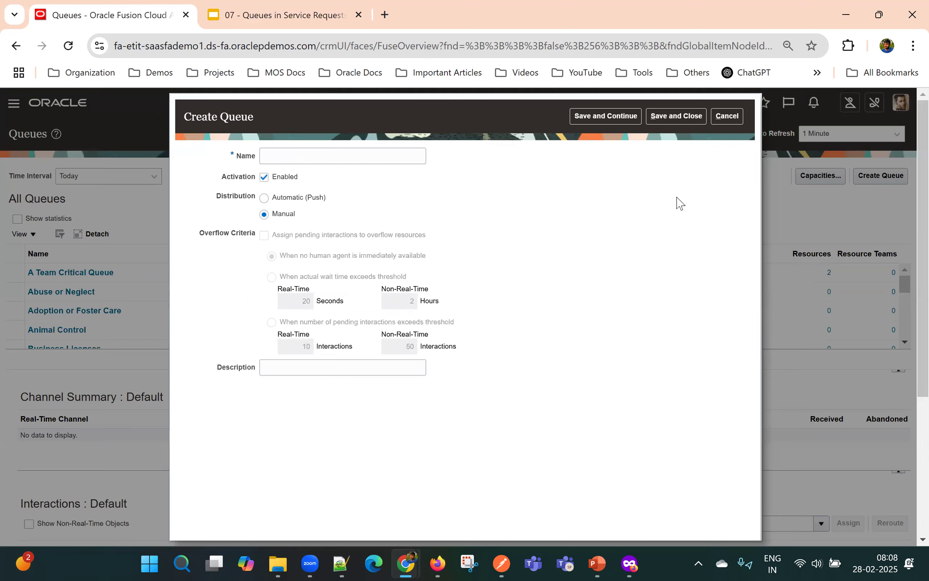
left_click(339, 158)
type("Demo Service")
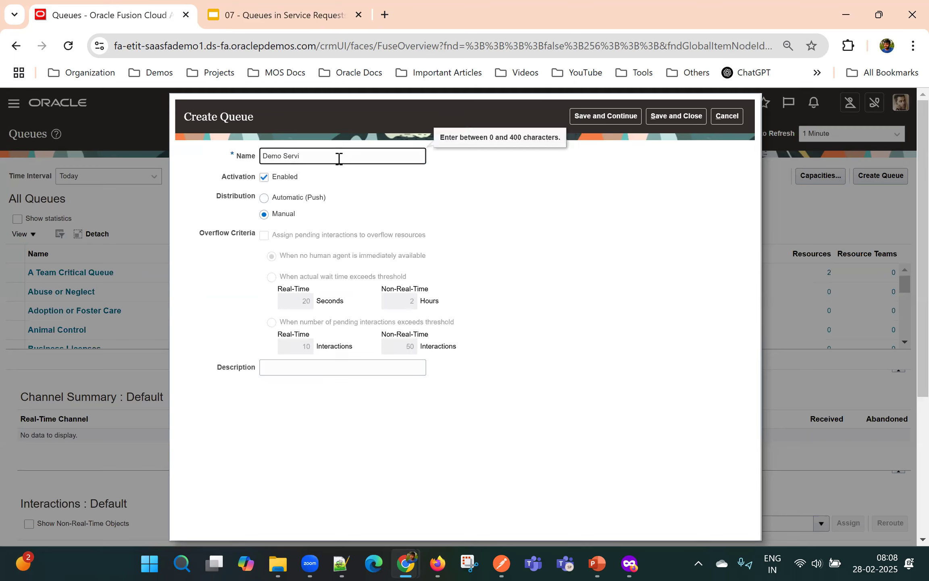
left_click(446, 202)
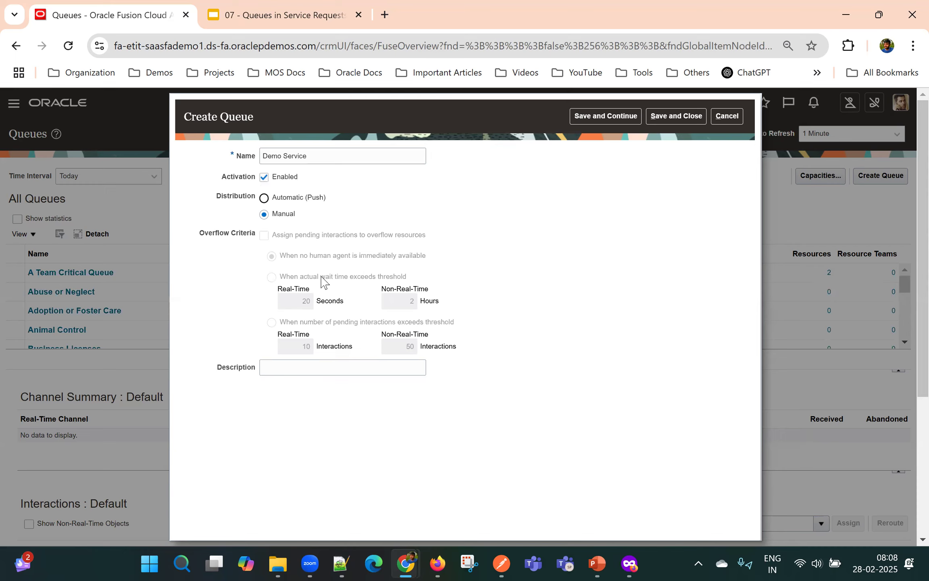
left_click(291, 375)
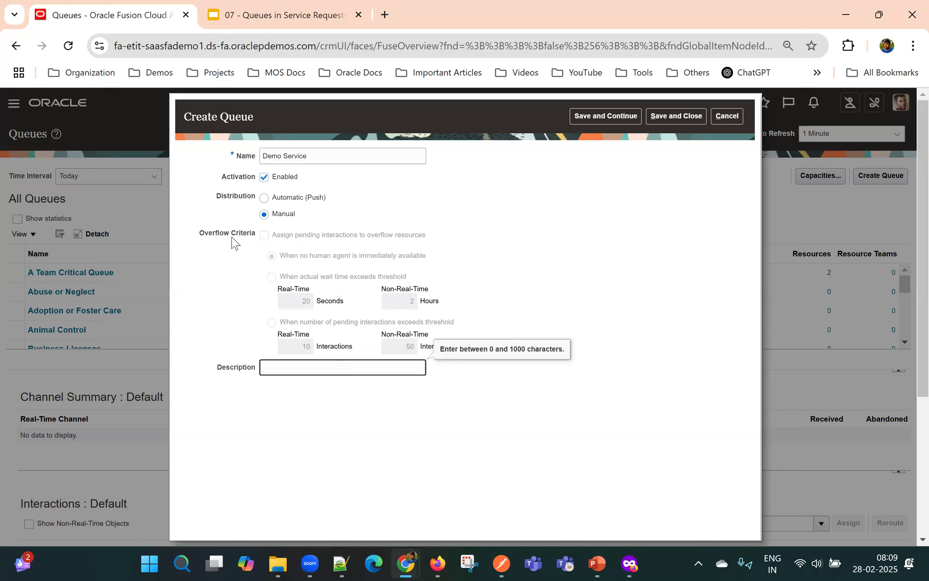
left_click(264, 198)
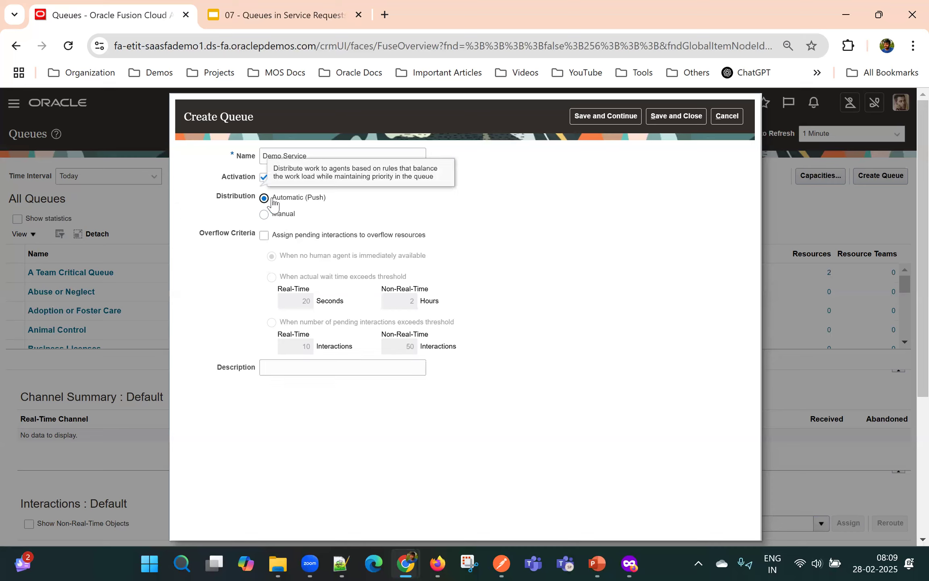
left_click(263, 236)
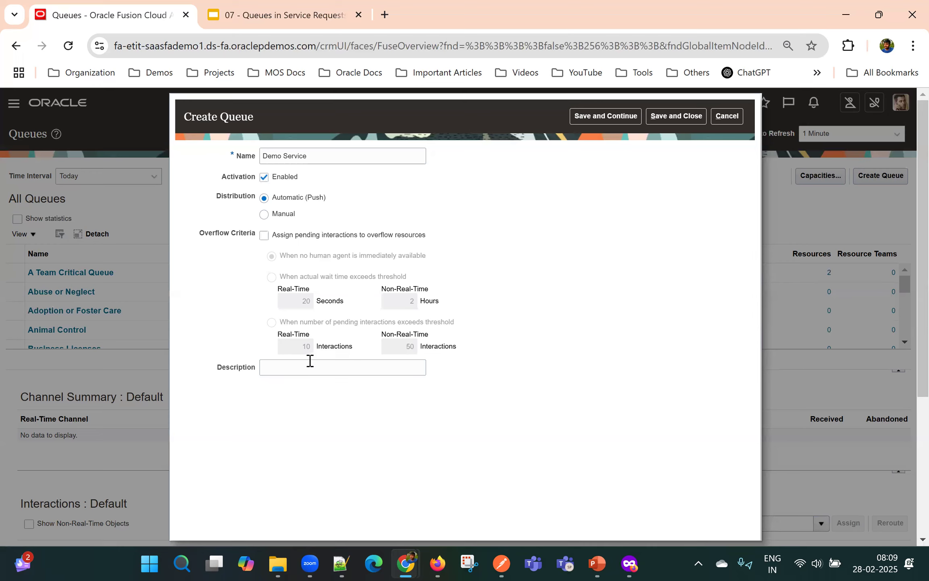
left_click(610, 115)
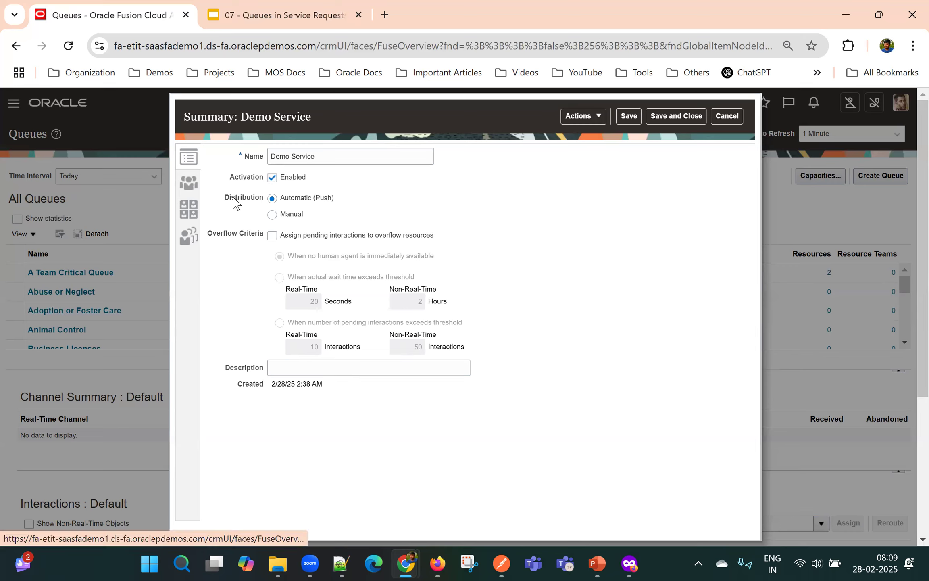
Step: Switch the Demo Service queue's distribution to Manual and save the queue
left_click(273, 215)
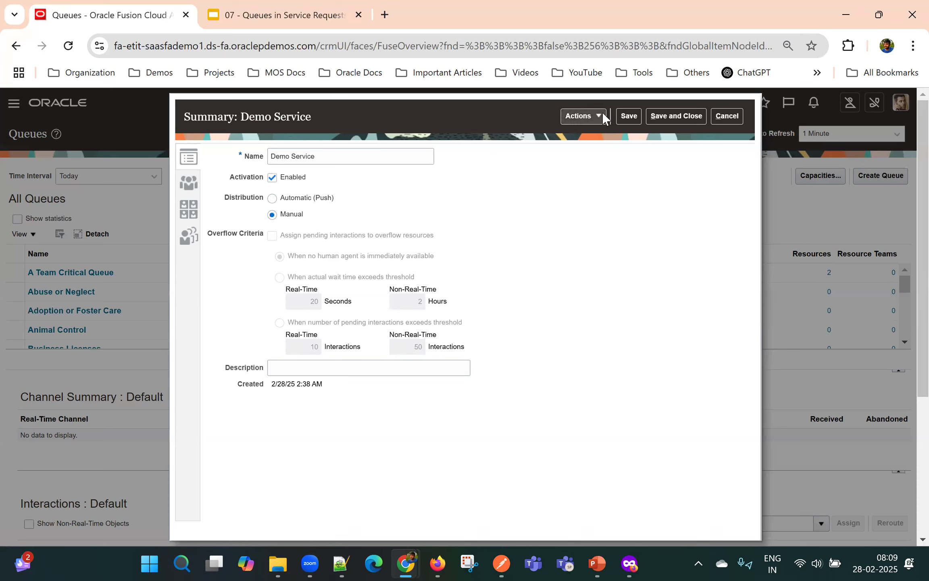
left_click(629, 116)
Step: Start adding resources to the Demo Service queue, search by a first name, and select the Sales Administrator match
left_click(184, 180)
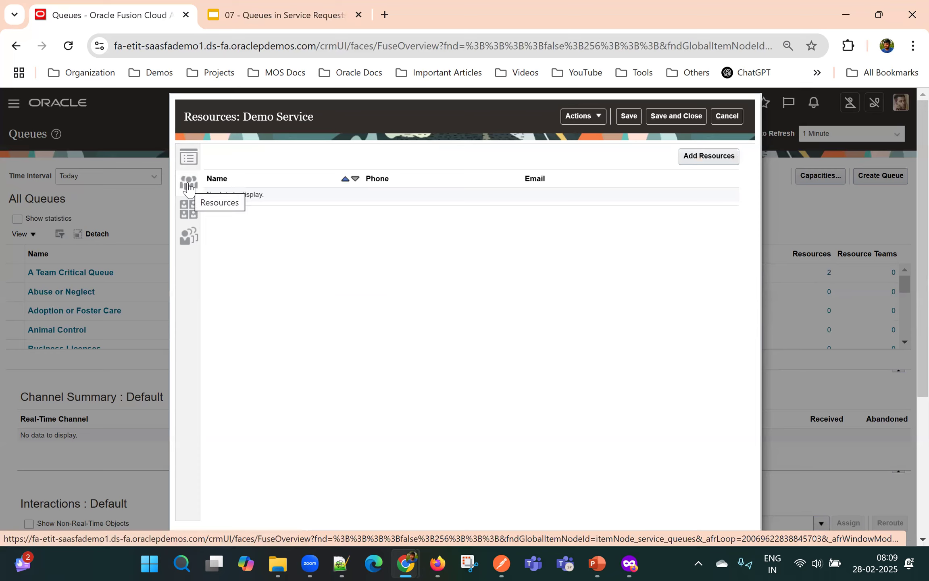
left_click(701, 161)
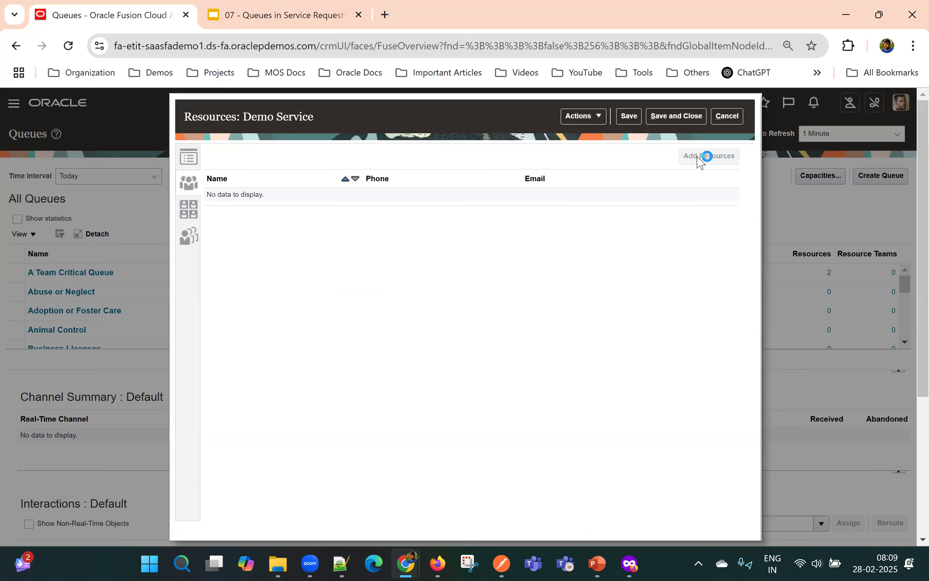
left_click(336, 160)
type("Alan")
key("Return")
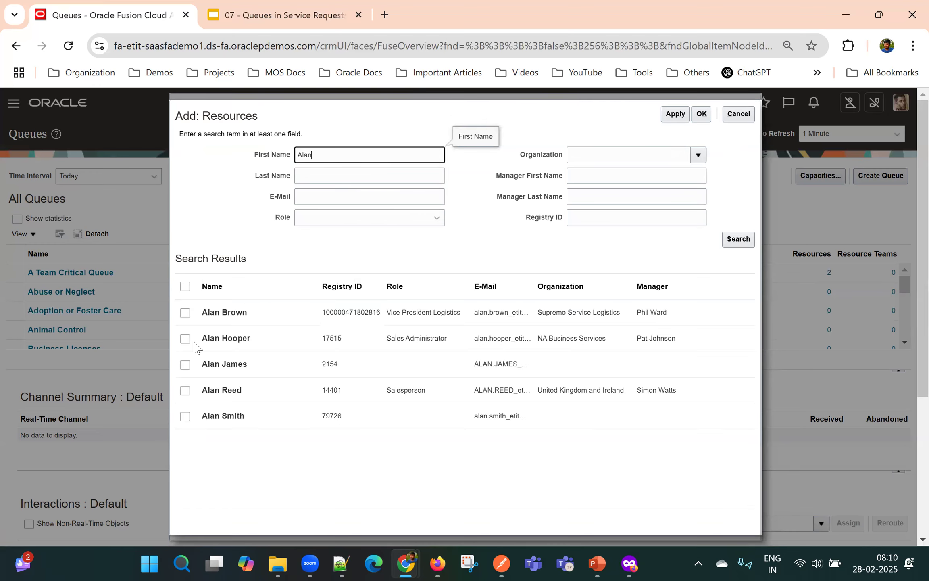
left_click(185, 339)
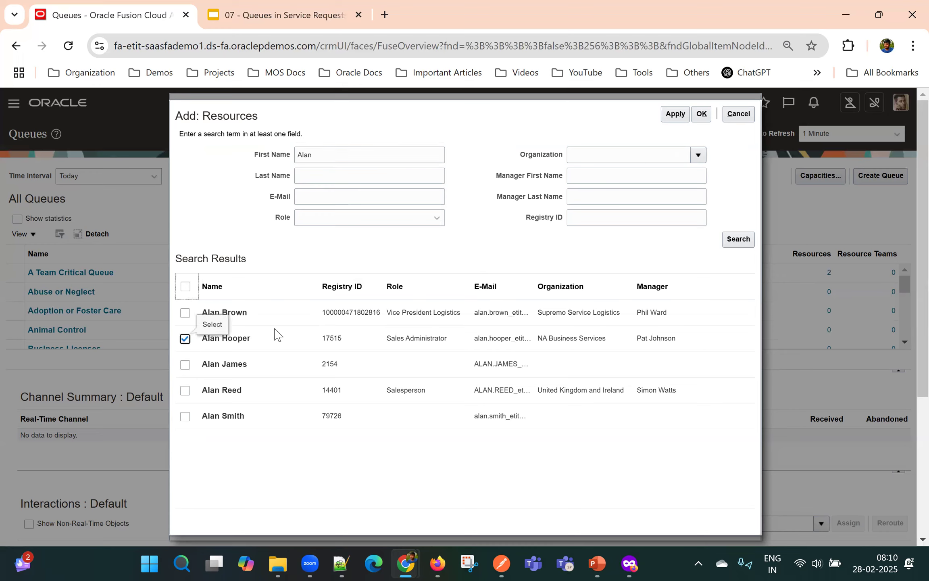
Step: Narrow the first-name resource search to the Service Representative role and run it
left_click(352, 223)
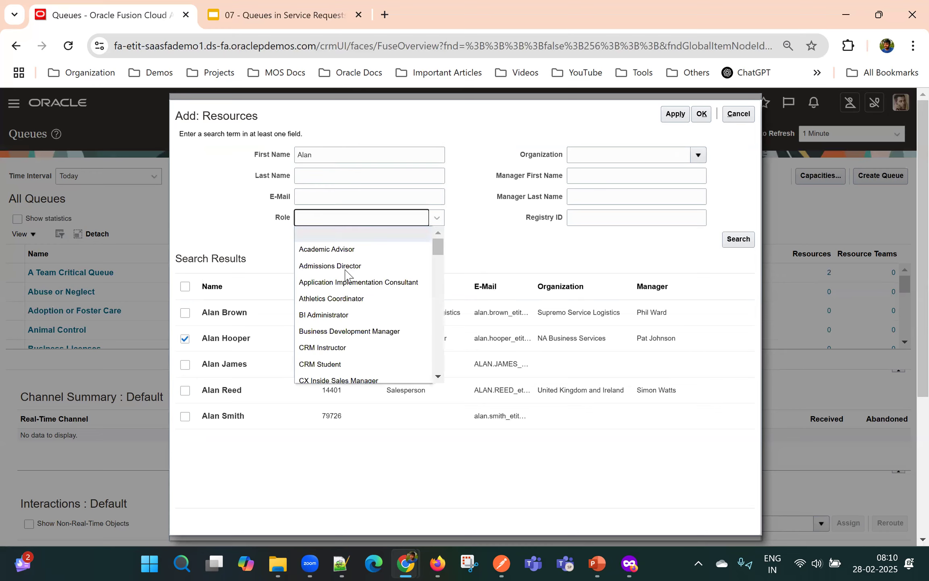
key("s")
key("s")
key("s")
key("s")
key("s")
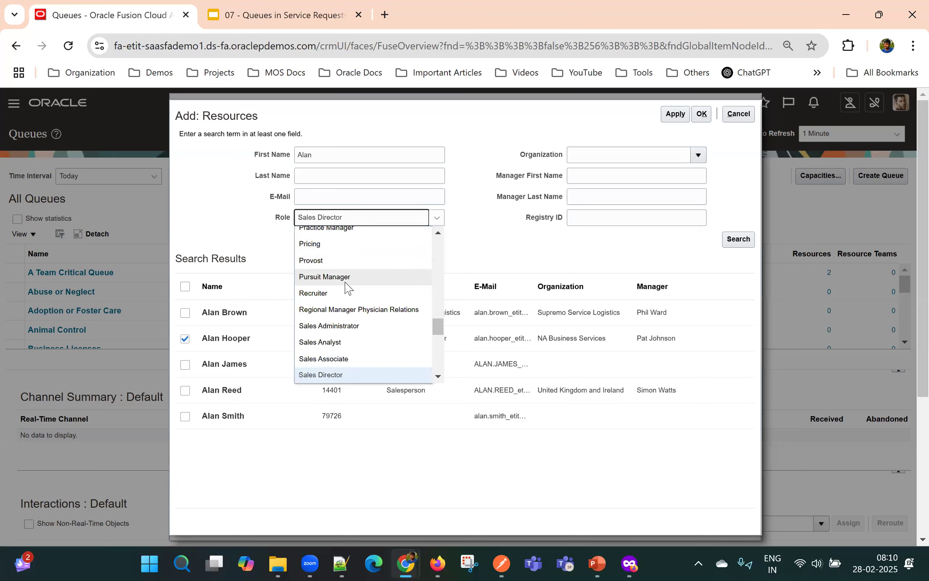
key("s")
key("s")
key("s")
key("s")
key("s")
key("s")
key("s")
key("s")
key("s")
key("s")
key("s")
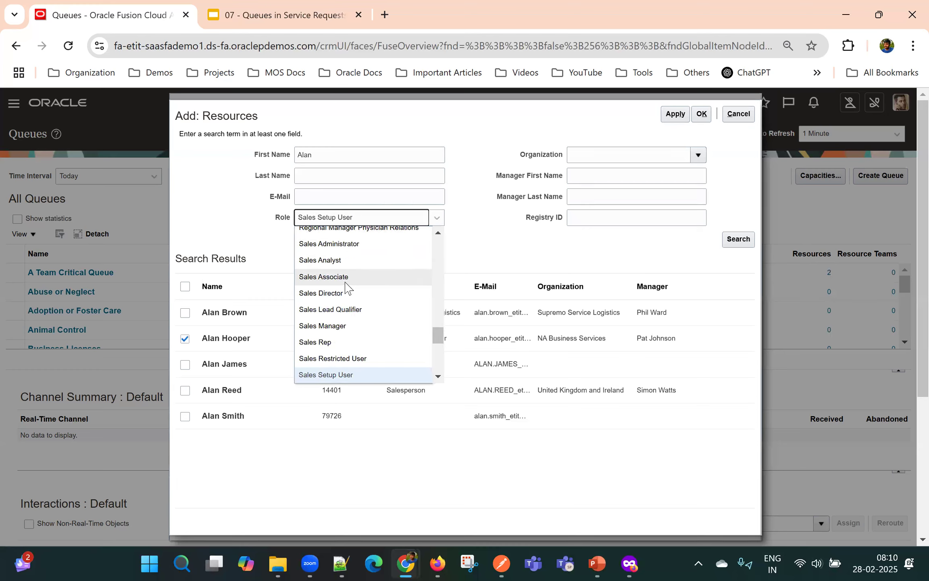
key("Up")
key("Return")
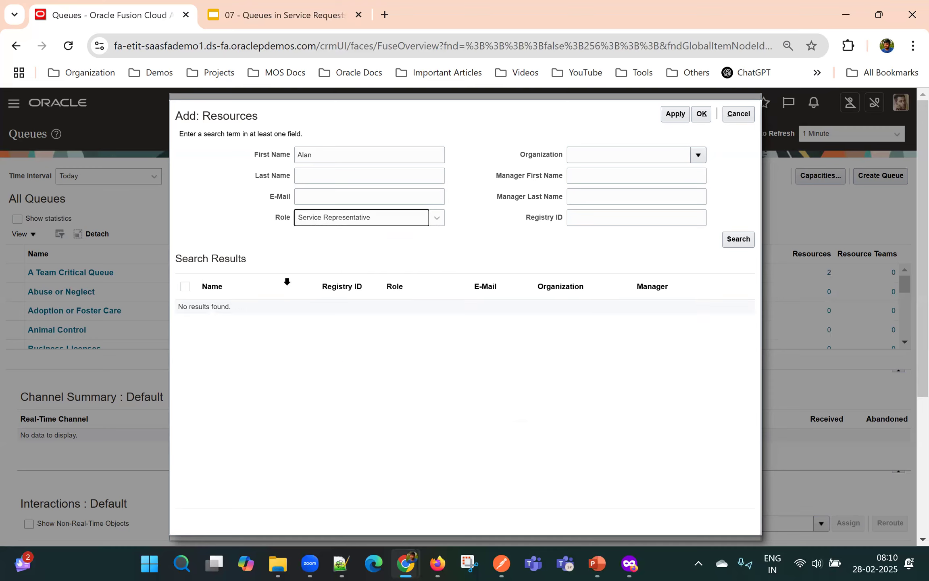
left_click(737, 240)
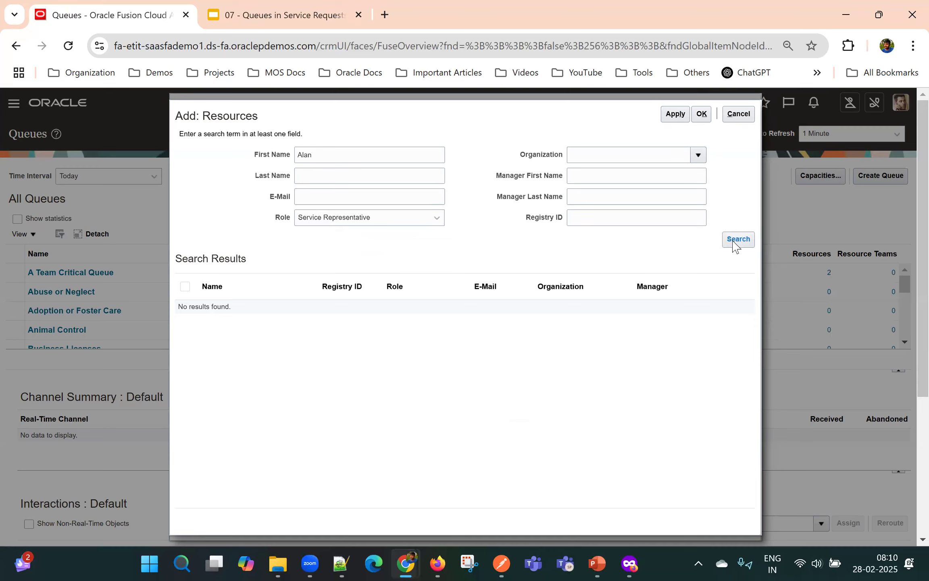
Step: Change the role filter to Service Manager and repeat the resource search
left_click(384, 218)
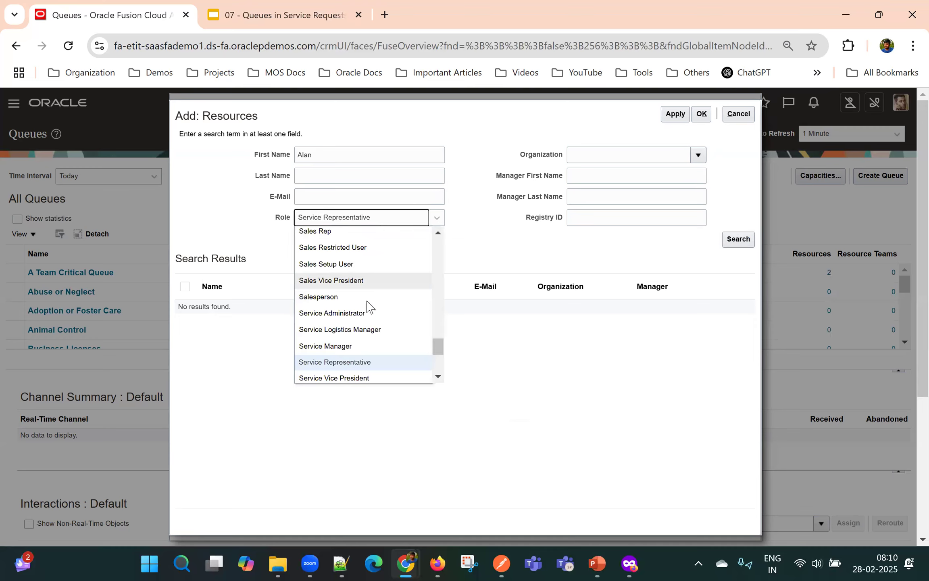
left_click(363, 346)
left_click(743, 239)
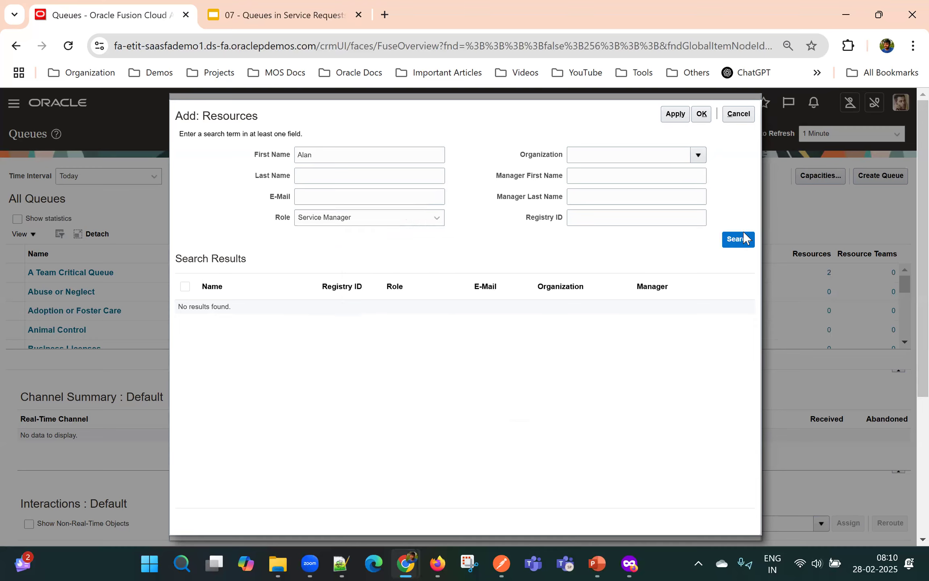
Step: Change the role filter to Service Administrator and repeat the resource search
left_click(384, 218)
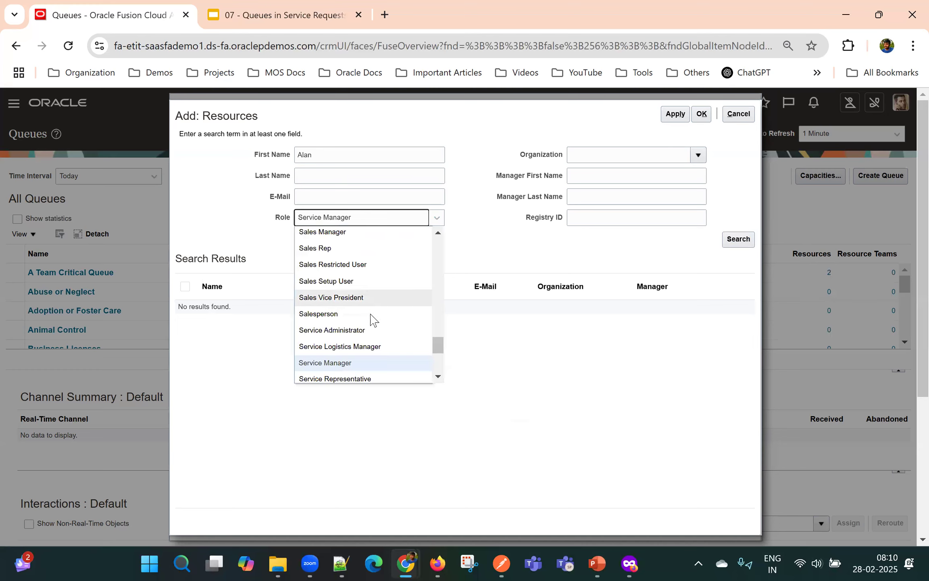
scroll(373, 321, "down", 2)
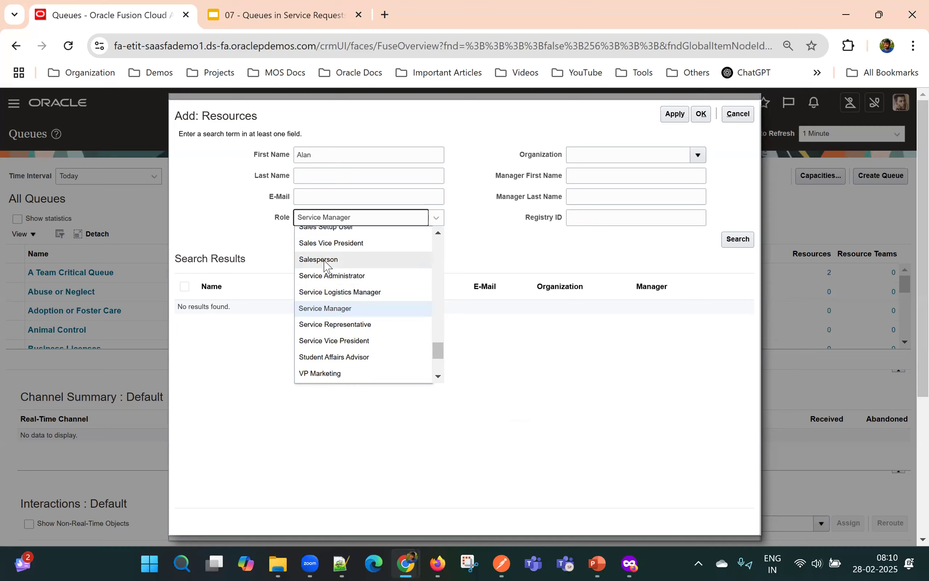
scroll(326, 263, "up", 2)
scroll(352, 317, "down", 2)
left_click(344, 272)
left_click(725, 245)
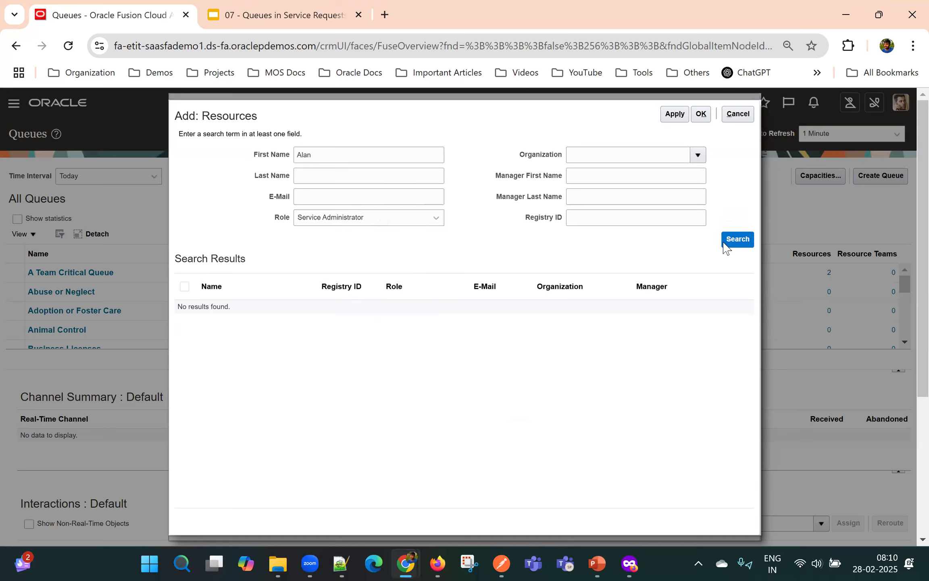
Step: Clear the first name criterion and search for resources by the Service Administrator role only
left_click(346, 225)
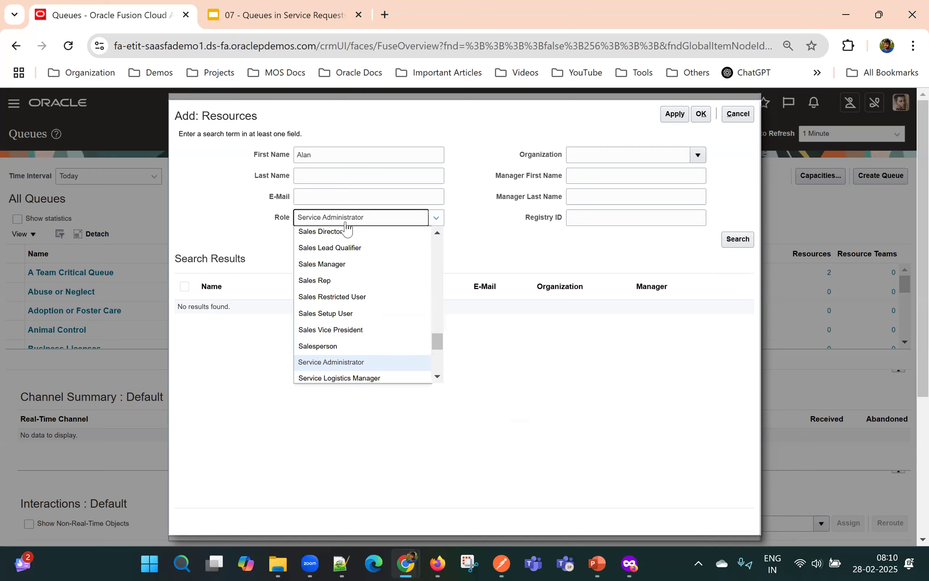
scroll(347, 263, "up", 10)
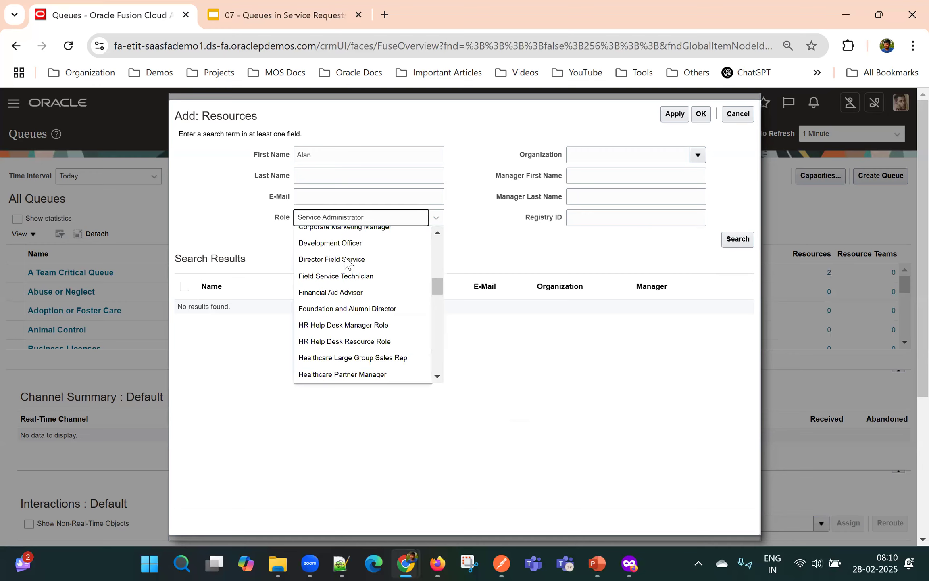
left_click(367, 155)
key("ctrl+a")
key("BackSpace")
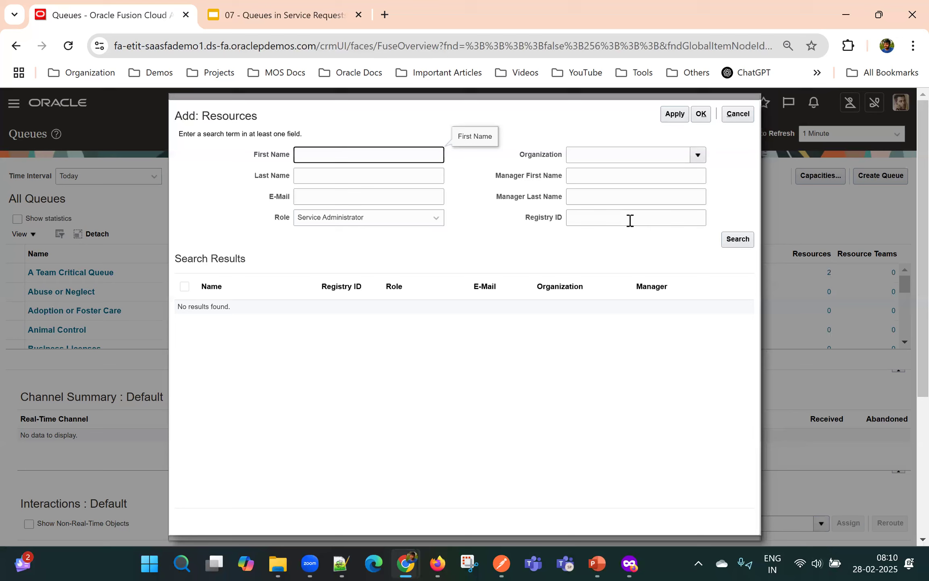
left_click(735, 240)
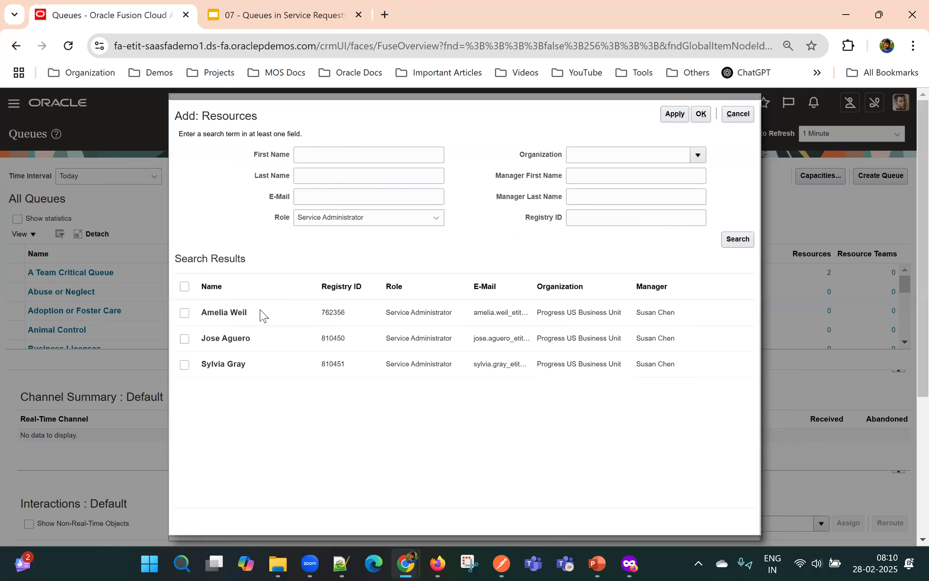
Step: Change the role filter to Service Representative and repeat the resource search
left_click(352, 223)
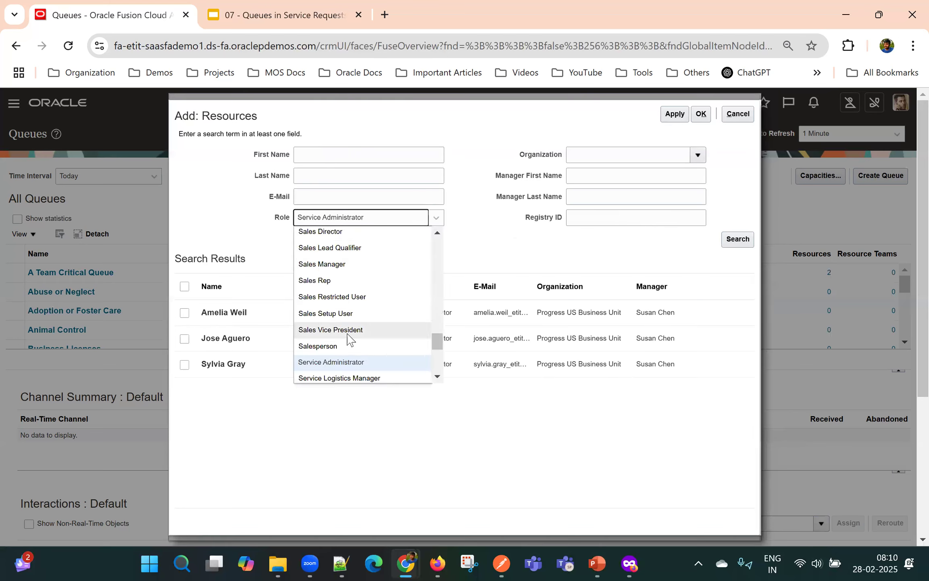
scroll(340, 367, "down", 1)
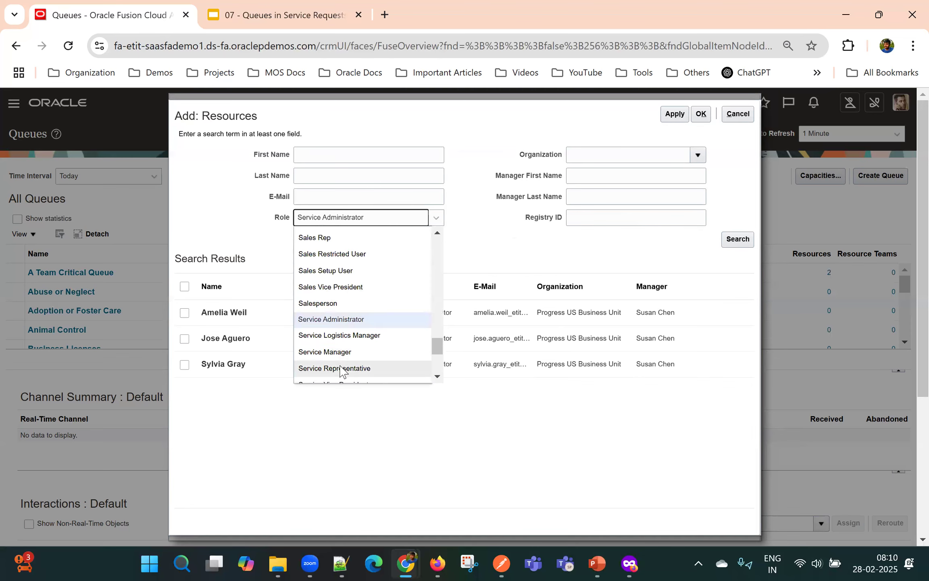
left_click(342, 369)
left_click(738, 240)
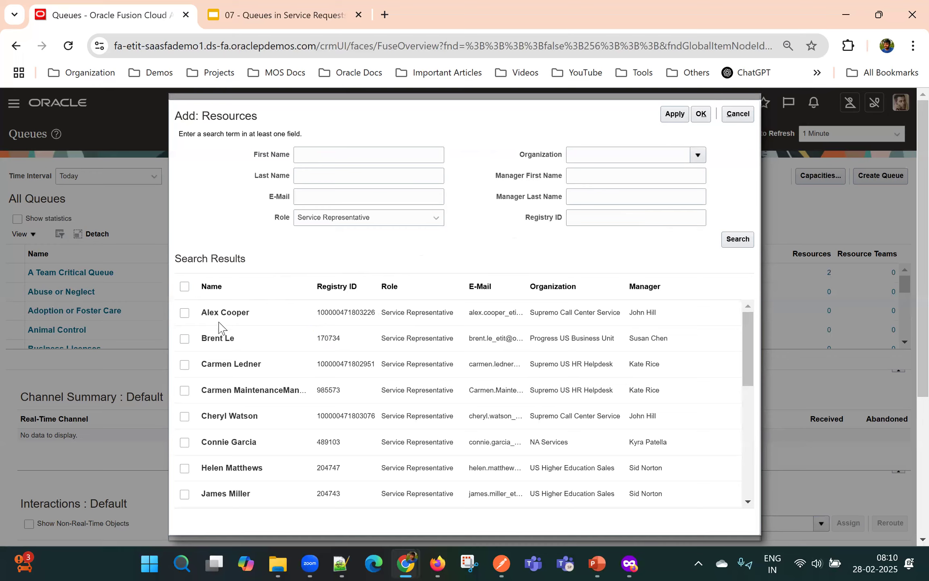
Step: Add the first three listed service representatives to the Demo Service queue and save it
left_click(184, 339)
left_click(701, 114)
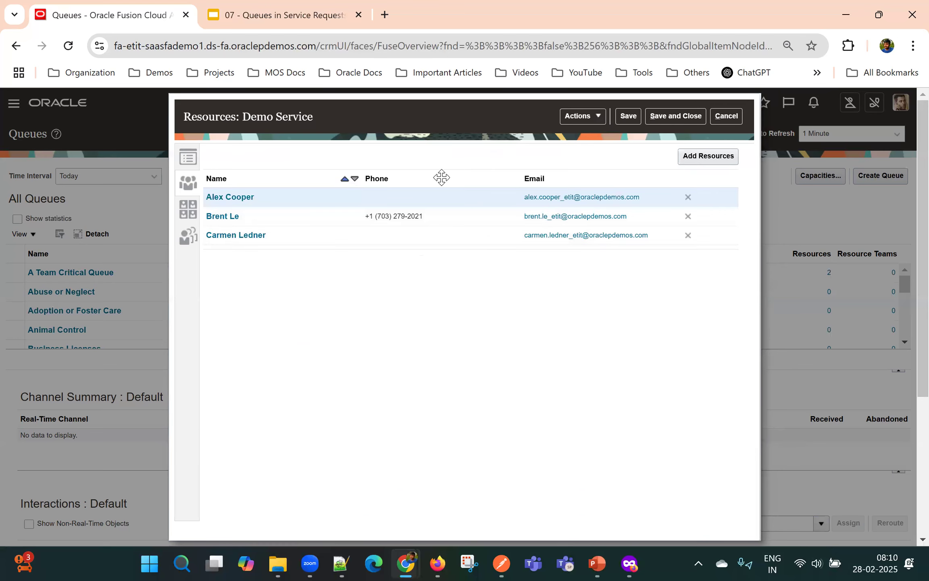
left_click(624, 117)
Step: Start creating a new resource team for the Demo Service queue and name it SME Team, leaving its description empty
left_click(190, 211)
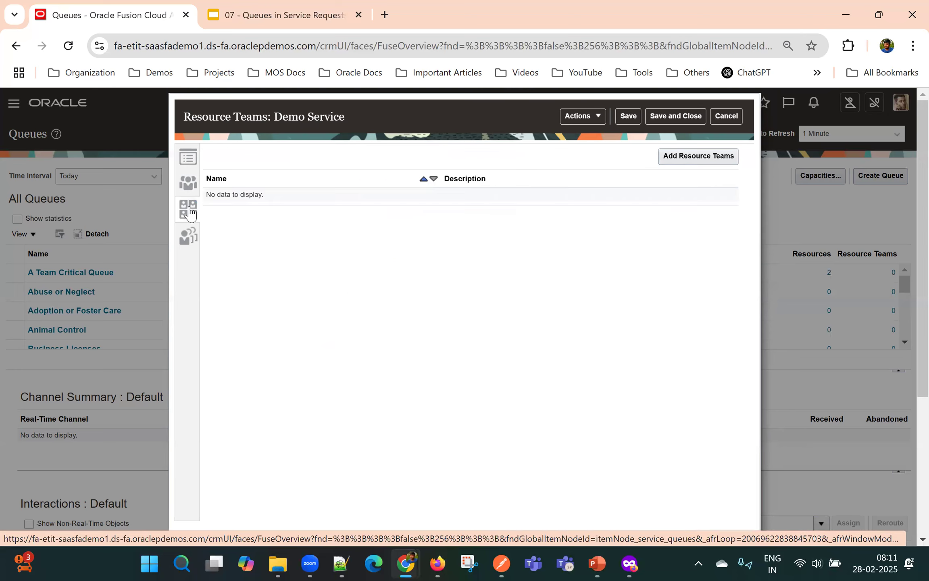
left_click(691, 156)
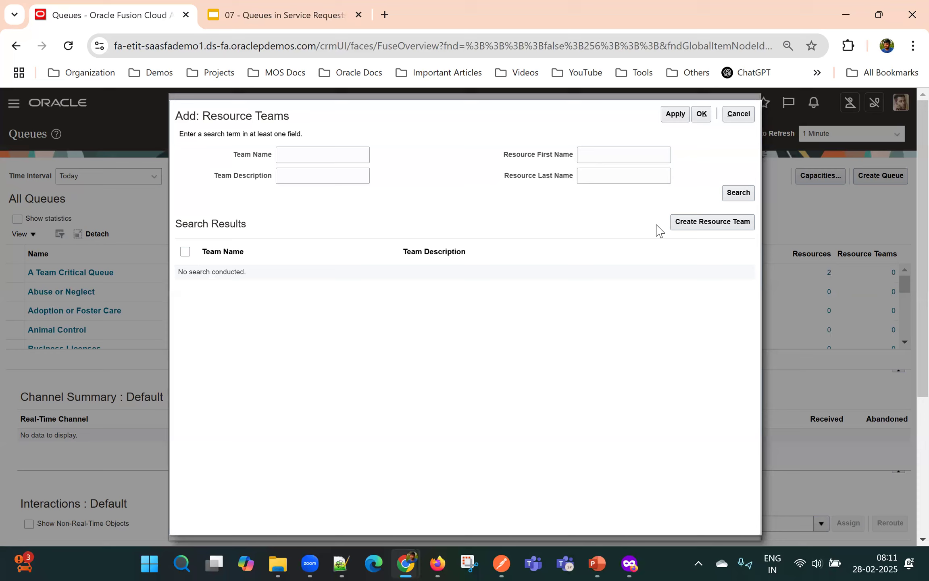
left_click(735, 195)
left_click(539, 222)
left_click(705, 222)
left_click(285, 158)
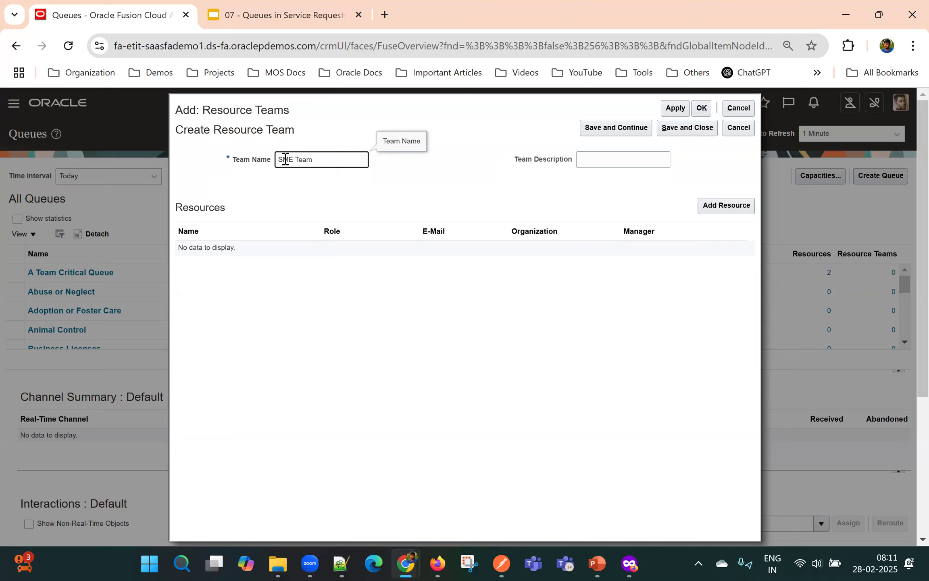
left_click(619, 159)
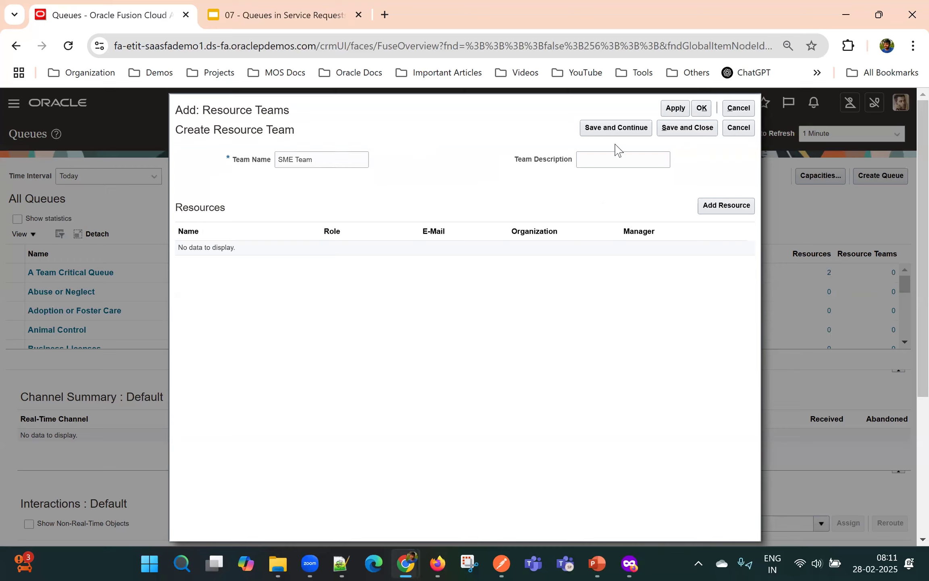
Step: Add the first, fifth and third people in the suggested resource list to SME Team, then save and close the team
left_click(725, 206)
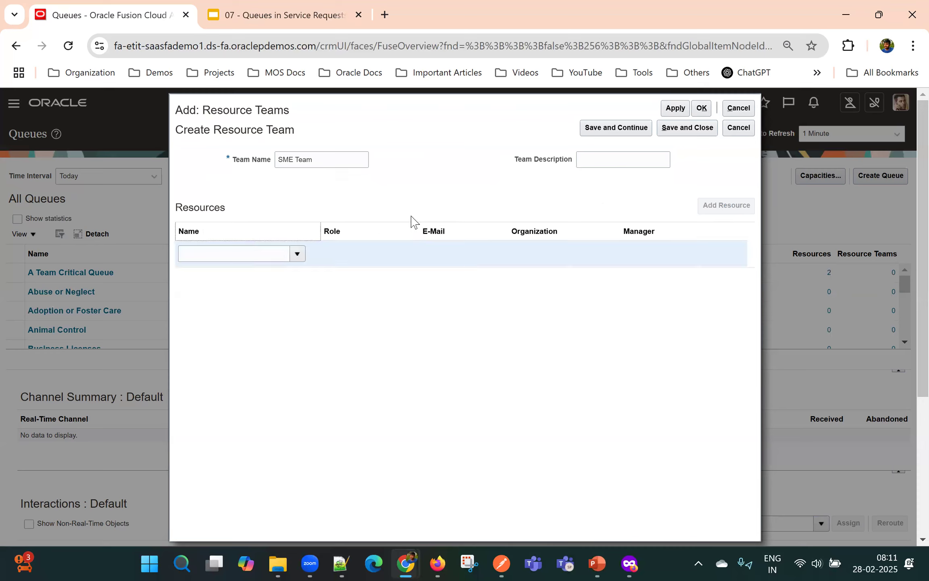
left_click(299, 254)
left_click(273, 277)
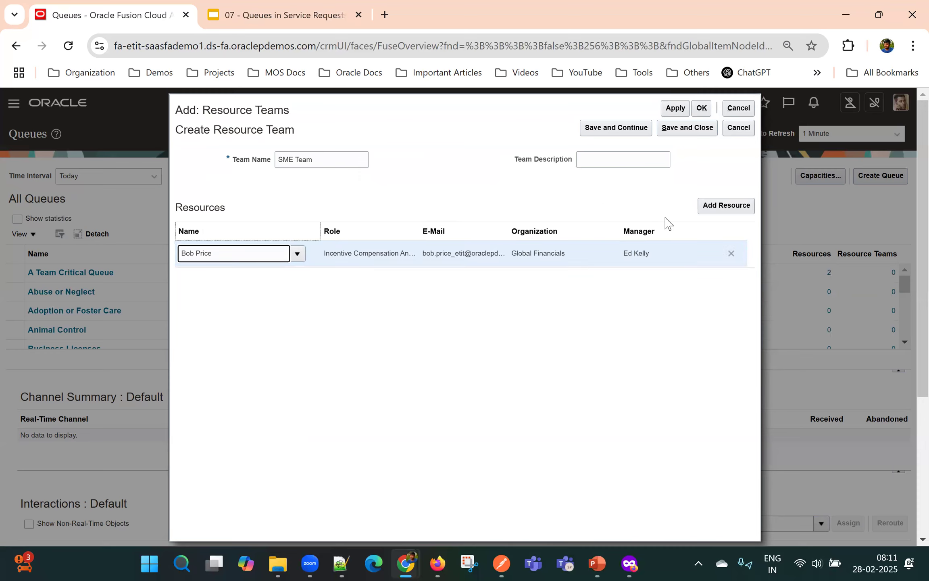
left_click(726, 206)
left_click(298, 281)
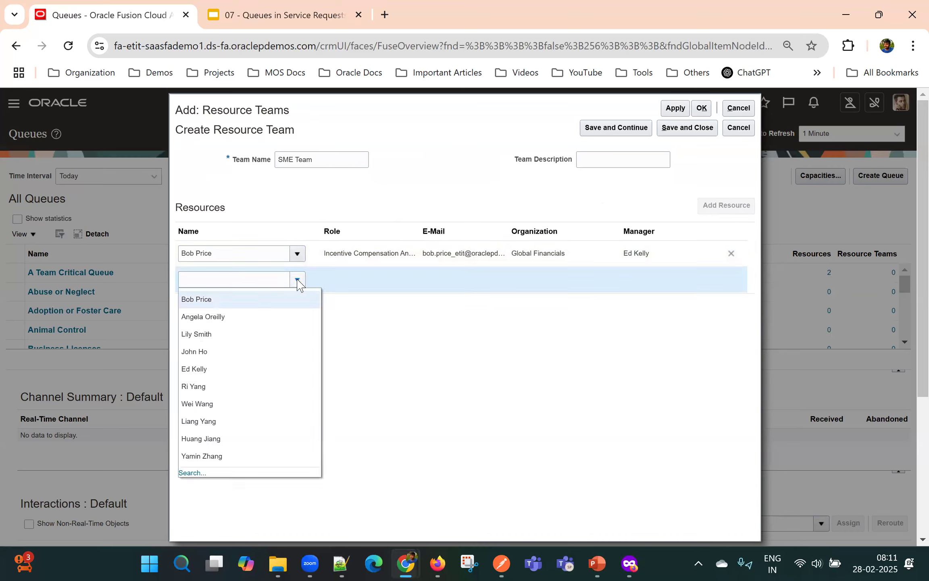
left_click(253, 368)
left_click(720, 207)
left_click(298, 306)
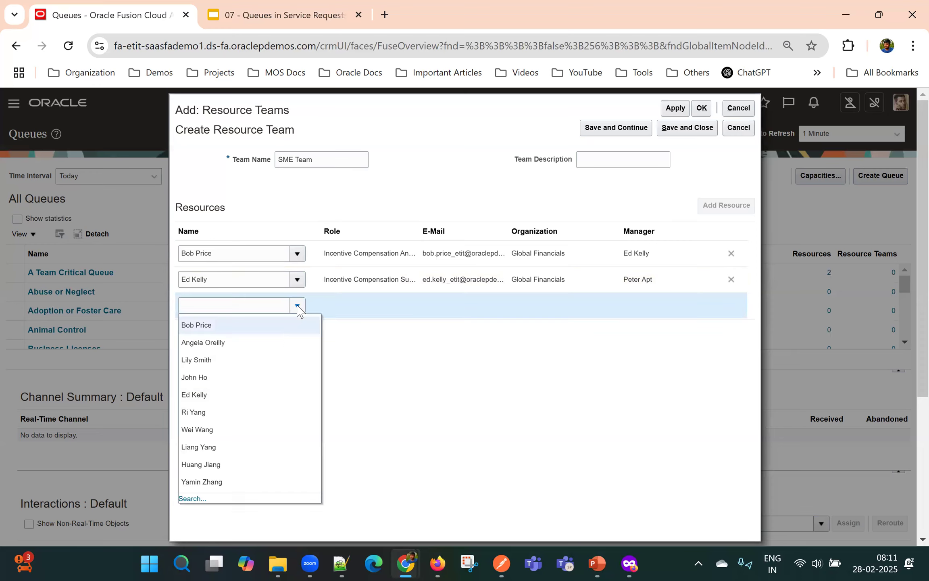
left_click(264, 359)
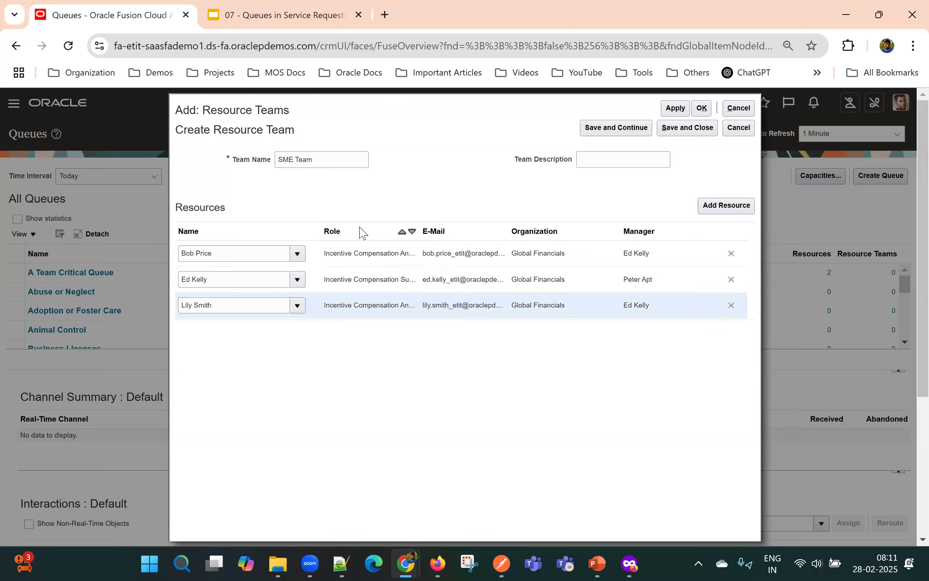
left_click(624, 129)
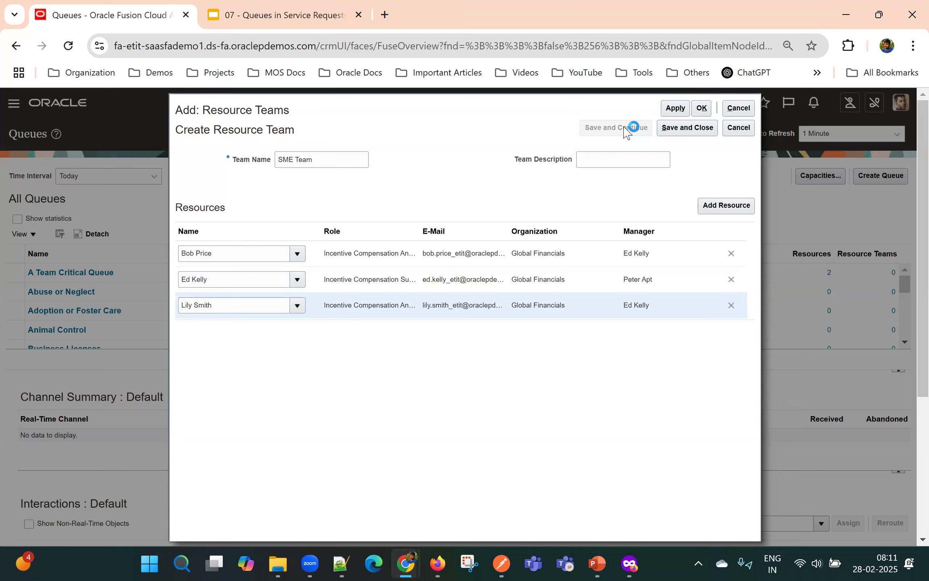
left_click(688, 128)
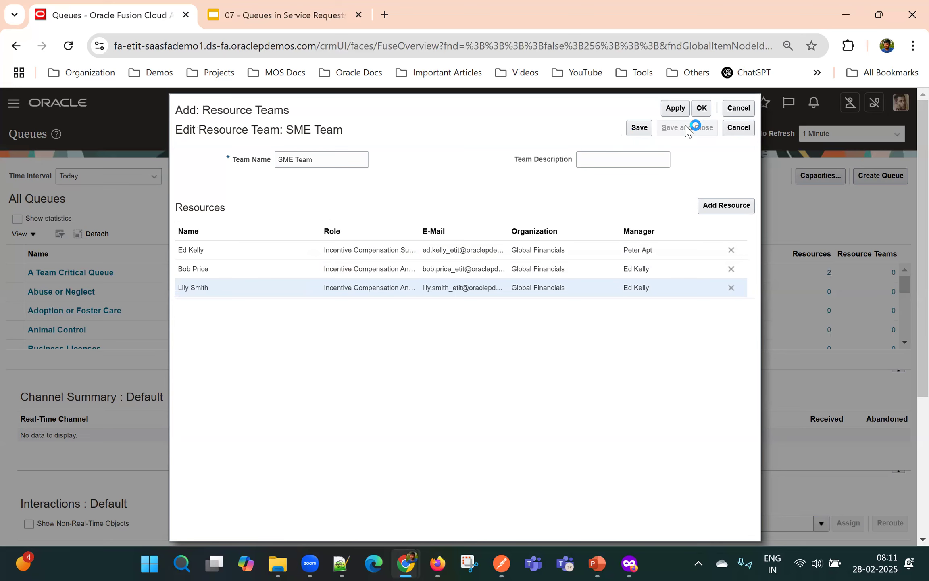
Step: Search the resource teams for SME, add SME Team to the Demo Service queue and save the queue
left_click(739, 194)
left_click(539, 223)
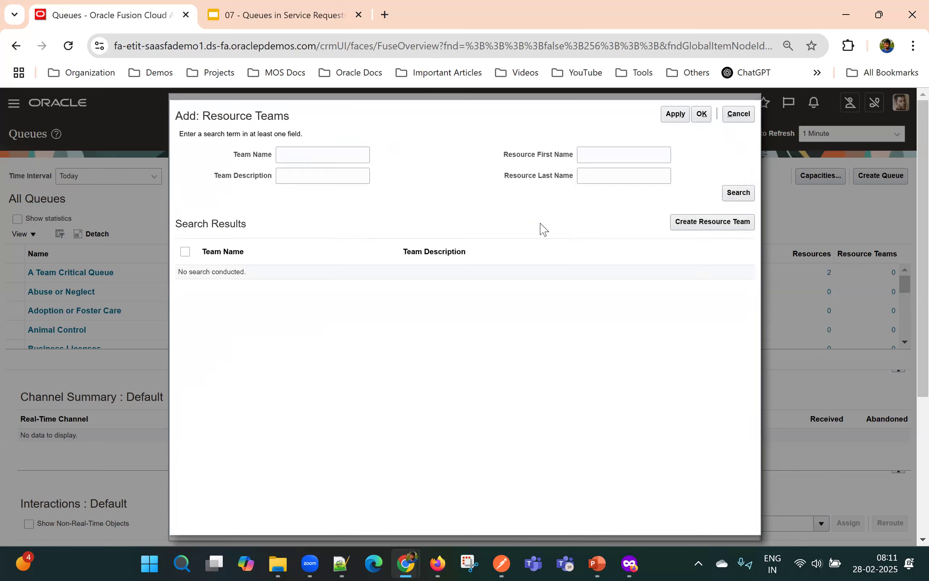
left_click(291, 157)
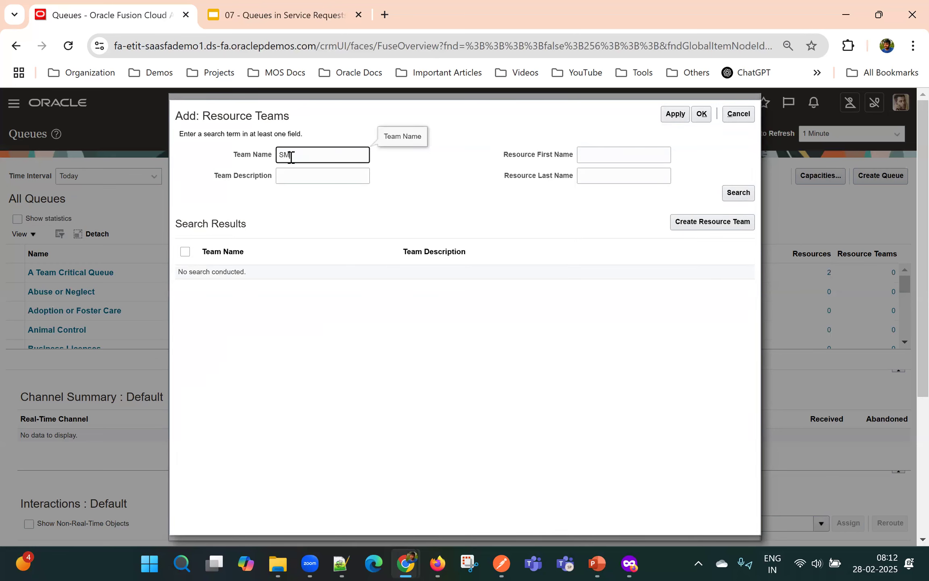
key("Return")
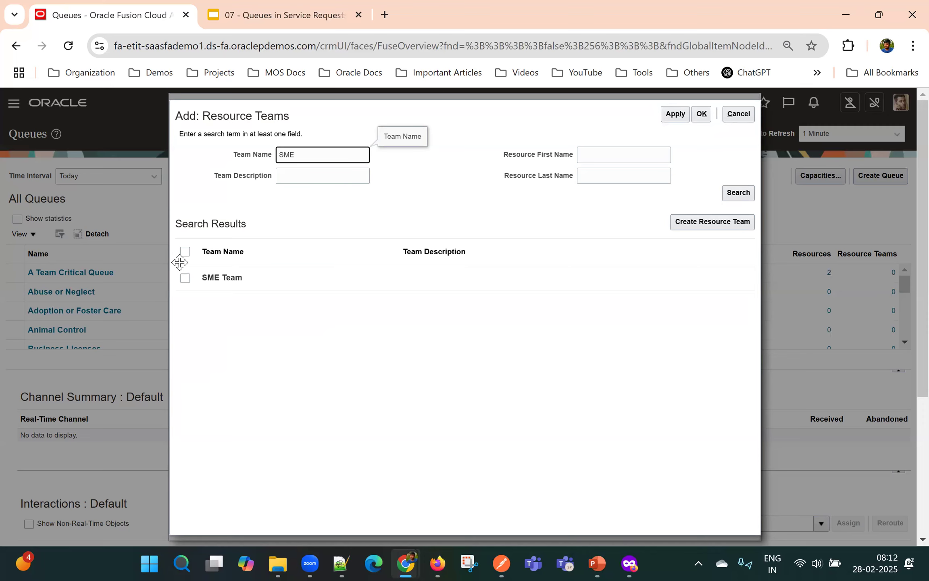
left_click(185, 279)
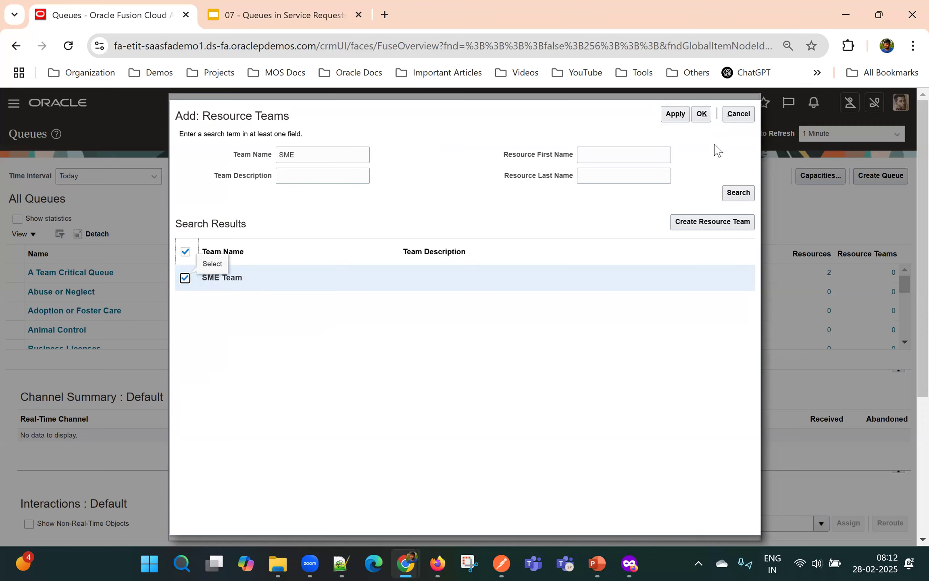
left_click(702, 115)
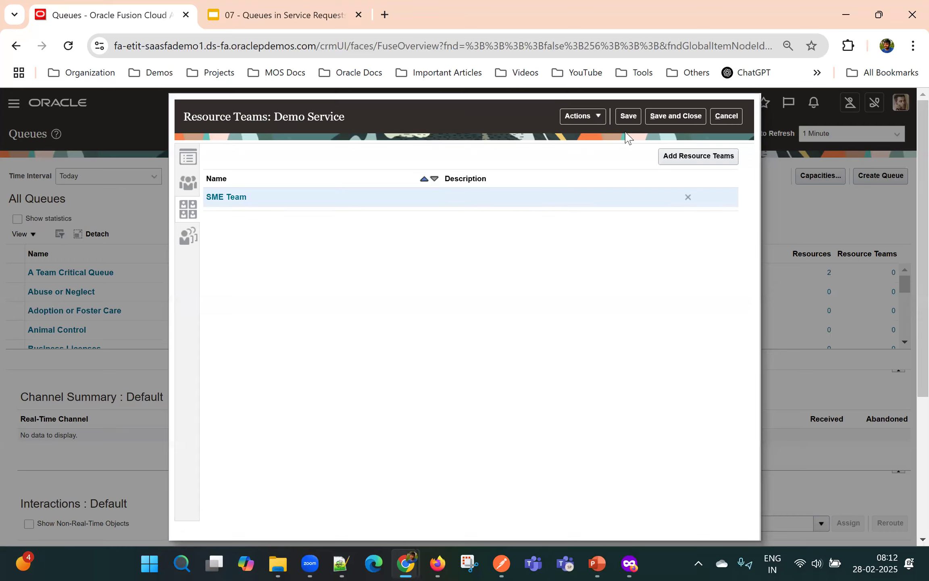
left_click(627, 115)
Step: Add A Team Critical Queue as an overflow queue for Demo Service, then save and close the queue
left_click(188, 182)
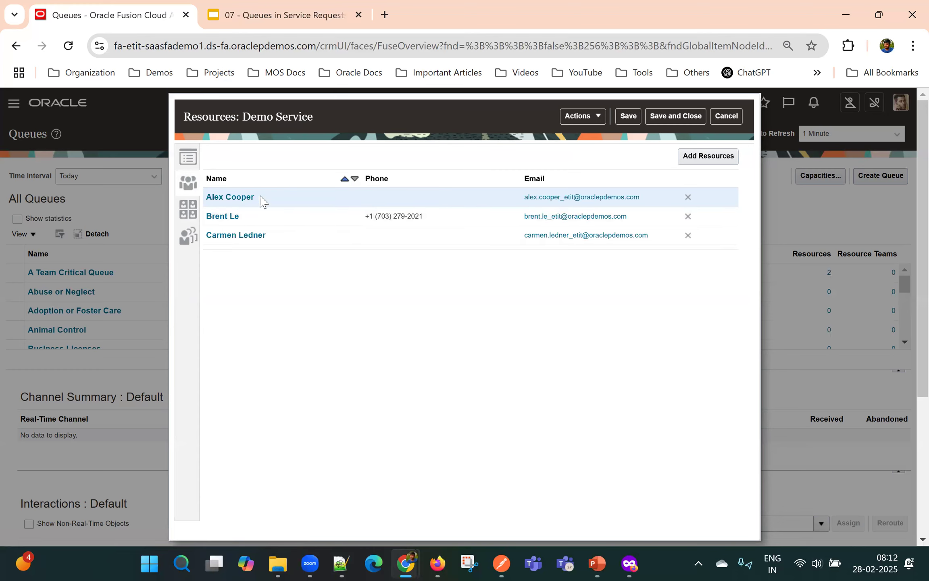
left_click(183, 212)
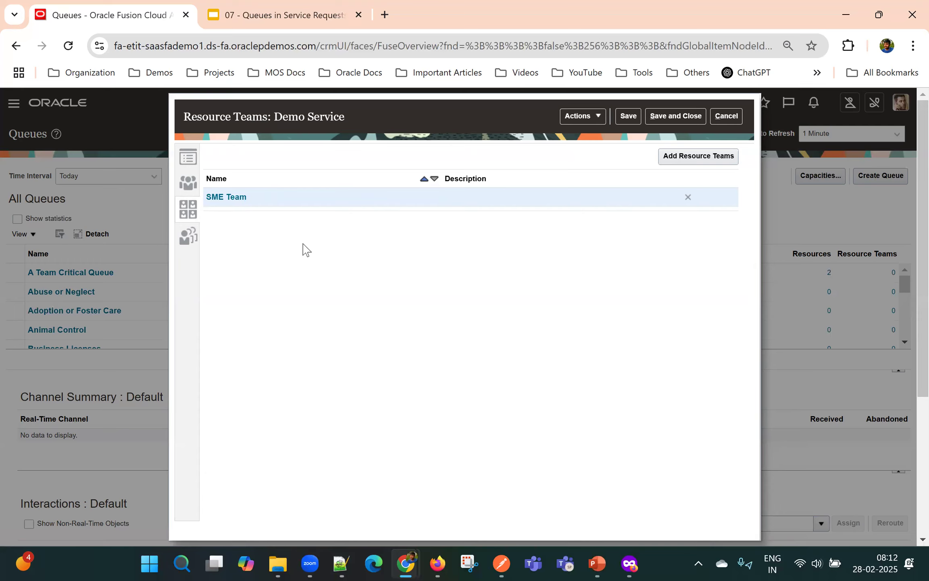
left_click(190, 236)
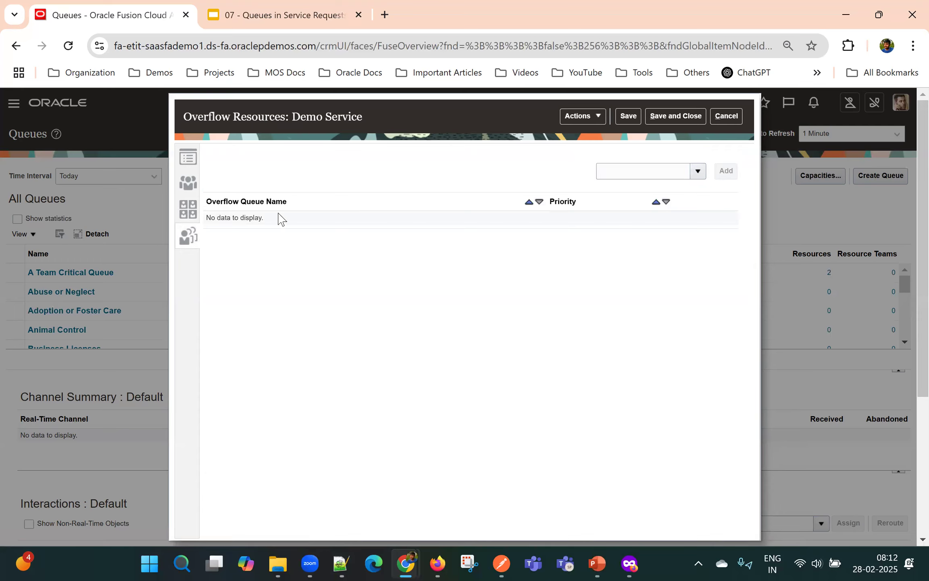
left_click(693, 173)
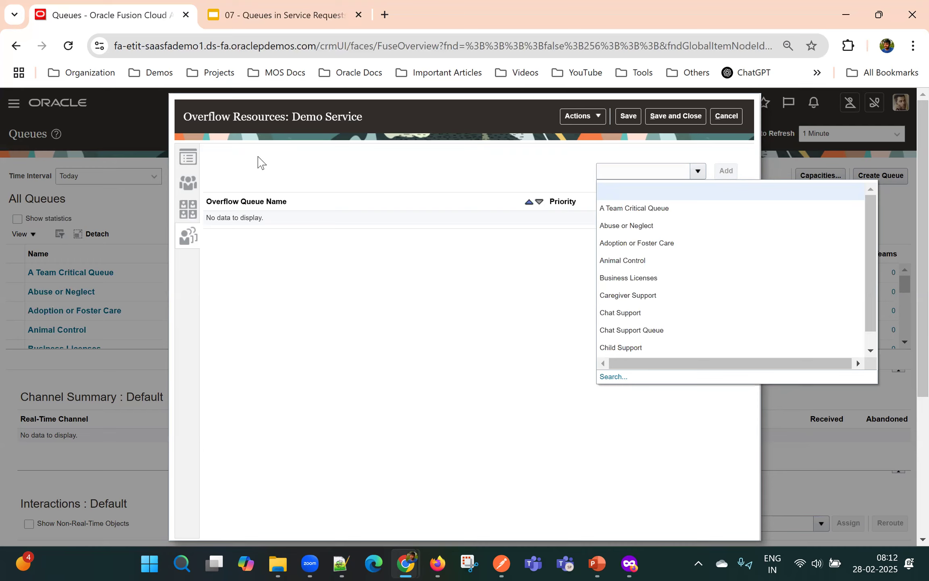
left_click(643, 208)
left_click(726, 171)
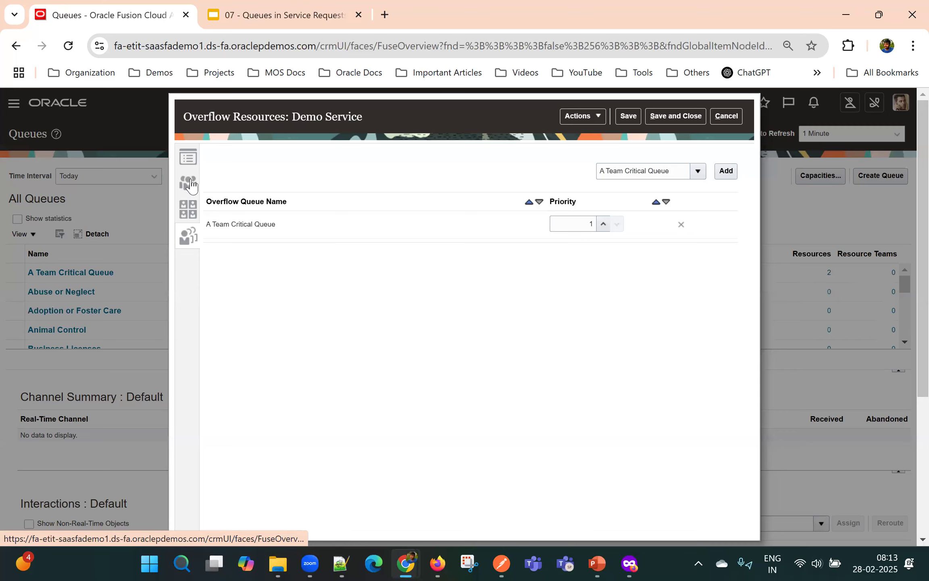
triple_click(234, 224)
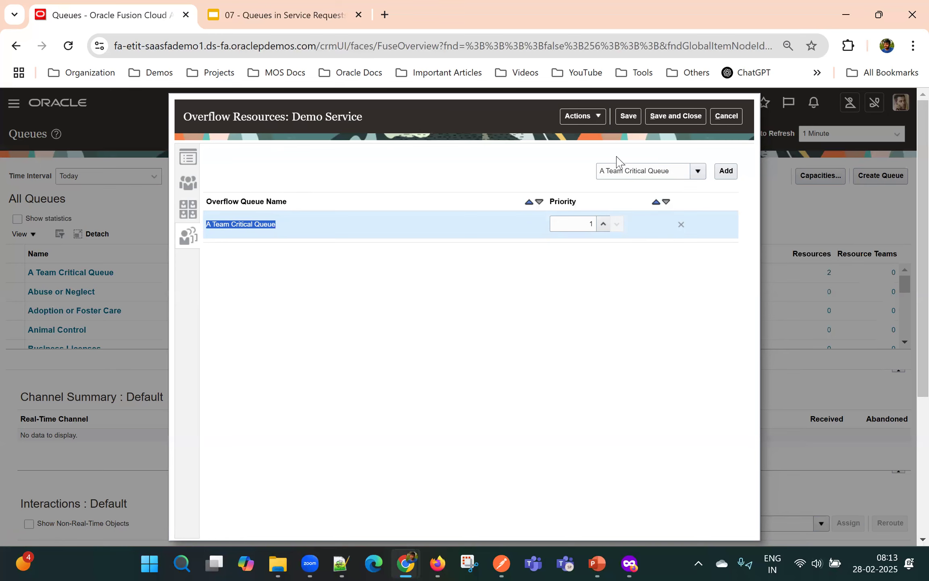
left_click(661, 116)
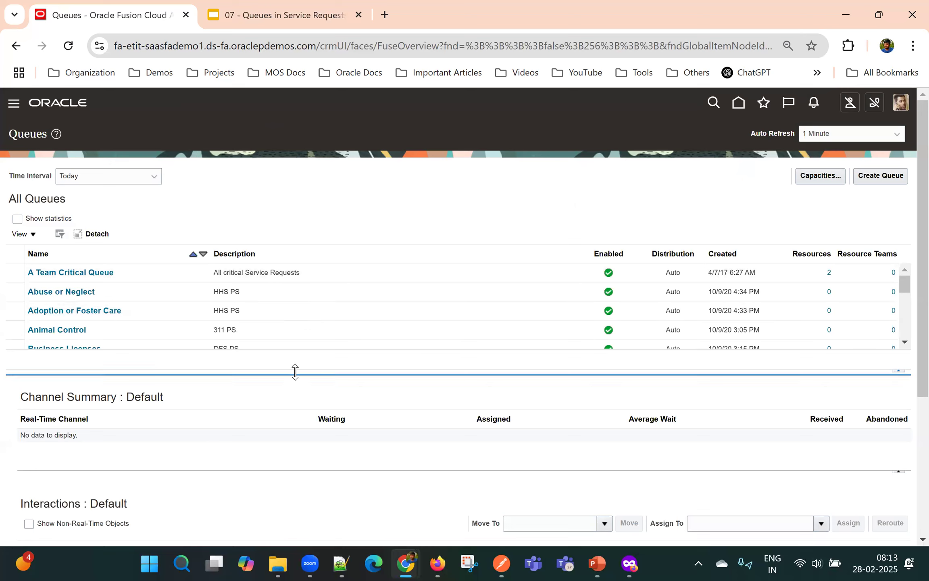
Step: Find and select the Demo Service queue in the All Queues list to check its distribution and resource details
scroll(358, 275, "down", 5)
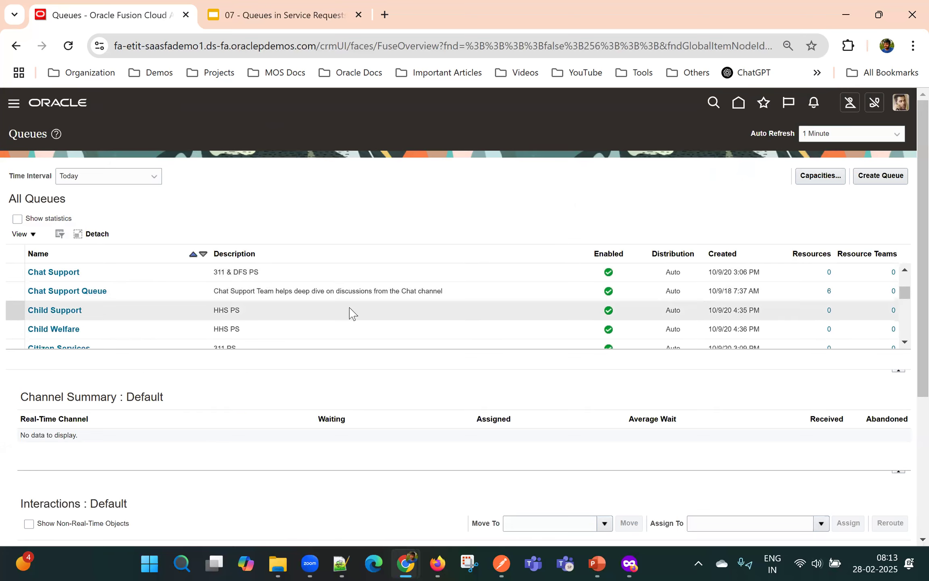
scroll(351, 312, "down", 2)
left_click(333, 332)
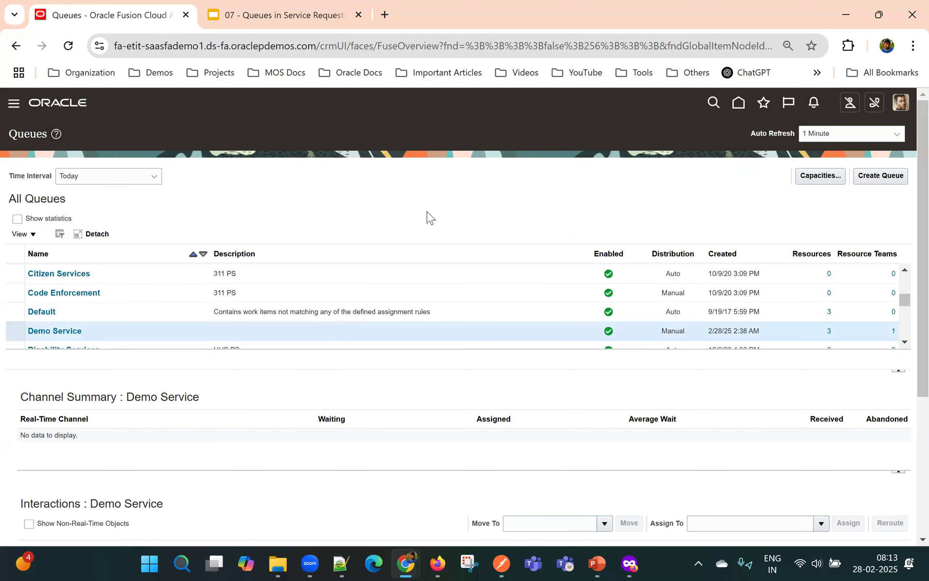
left_click_drag(430, 218, 447, 161)
left_click(366, 216)
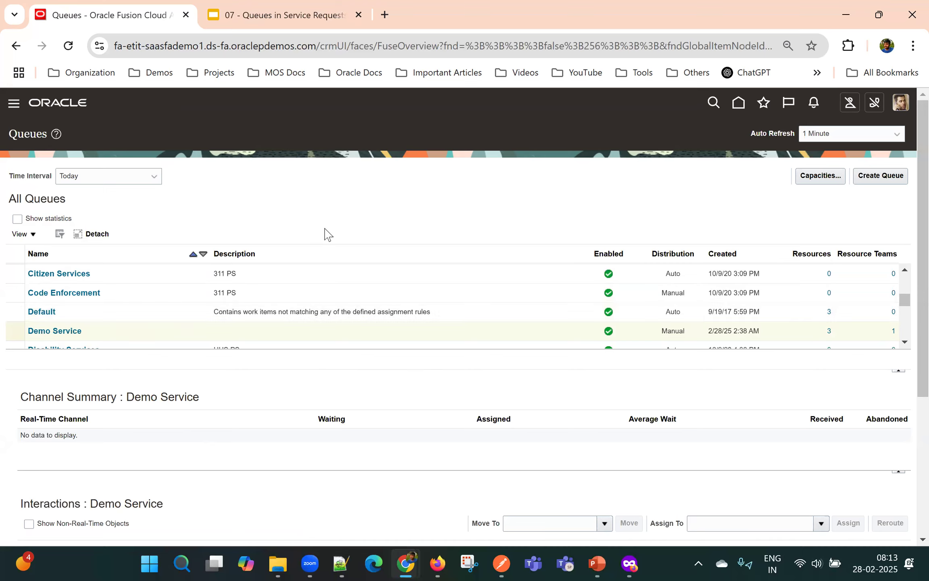
Step: Show statistics for all queues and widen the Name column so the full queue names are readable
left_click(17, 220)
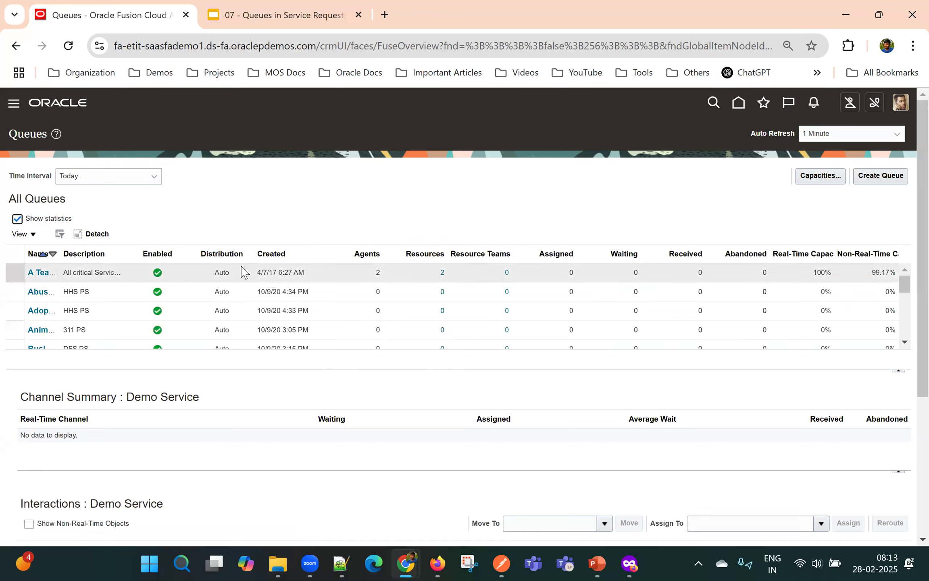
scroll(229, 306, "down", 1)
scroll(229, 307, "up", 1)
scroll(418, 315, "down", 5)
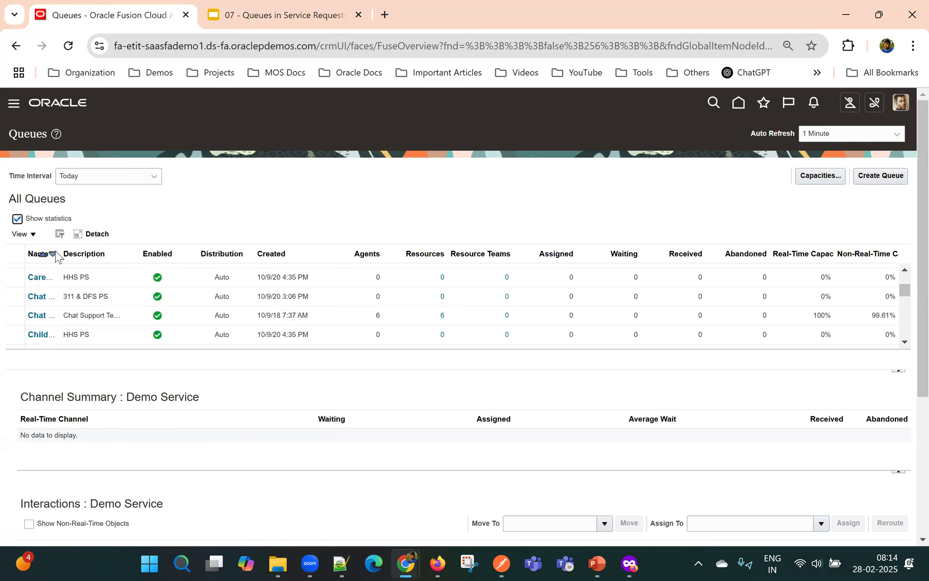
left_click_drag(62, 258, 163, 260)
scroll(134, 307, "up", 1)
scroll(135, 306, "up", 3)
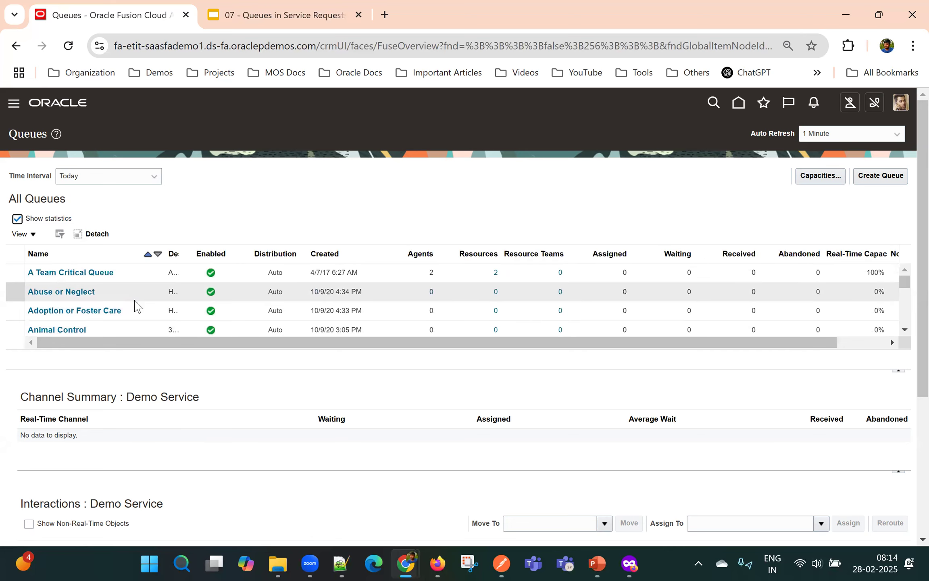
Step: Select the Demo Service row in the statistics view to examine its agent, resource and capacity figures
scroll(134, 306, "down", 10)
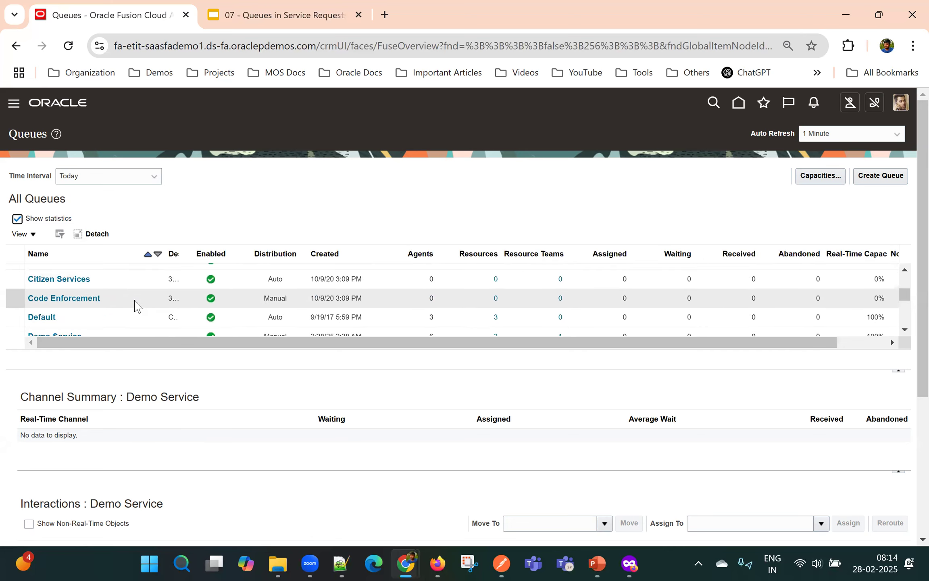
scroll(135, 307, "down", 1)
left_click(135, 301)
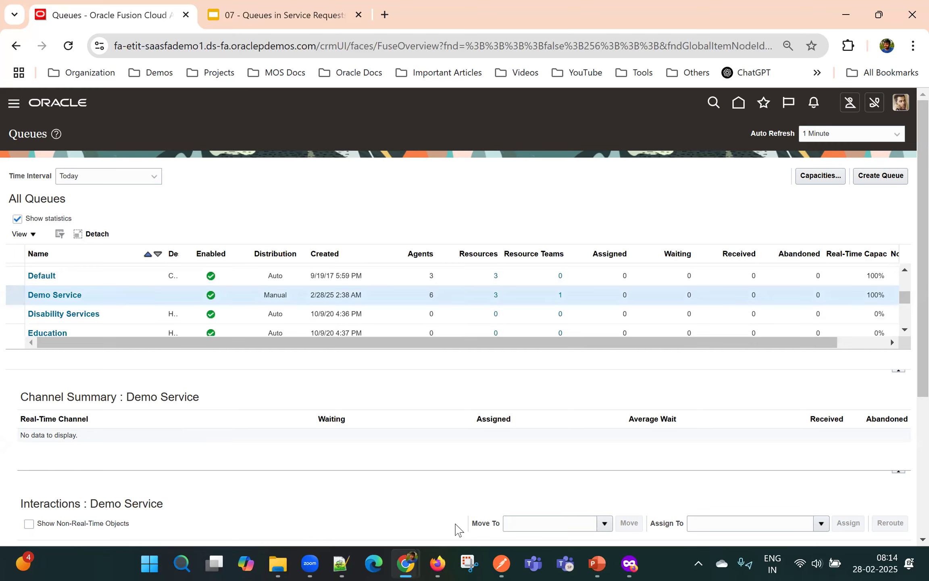
Step: Review the Demo Service queue's real-time and non-real-time capacity, channel summary and interactions in the statistics view
left_click(375, 508)
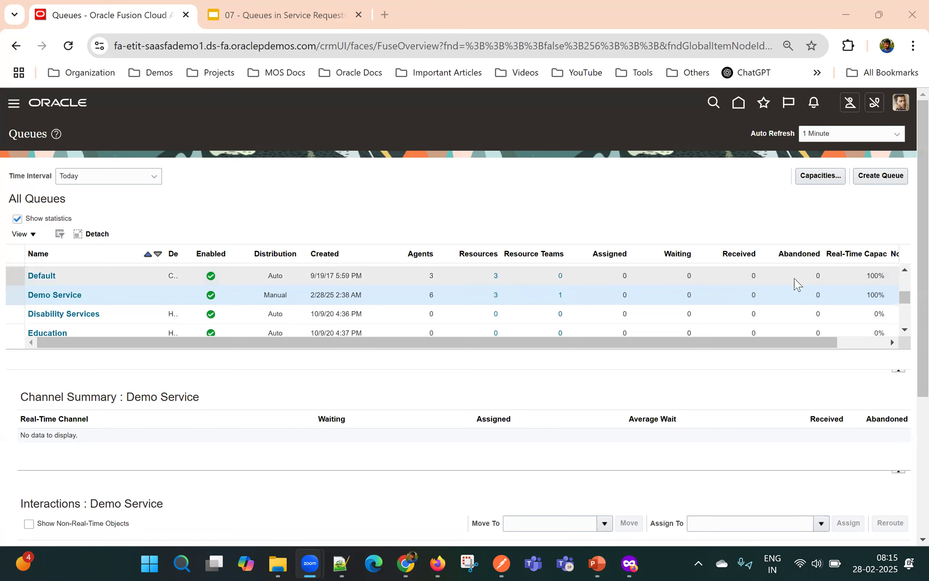
left_click(763, 305)
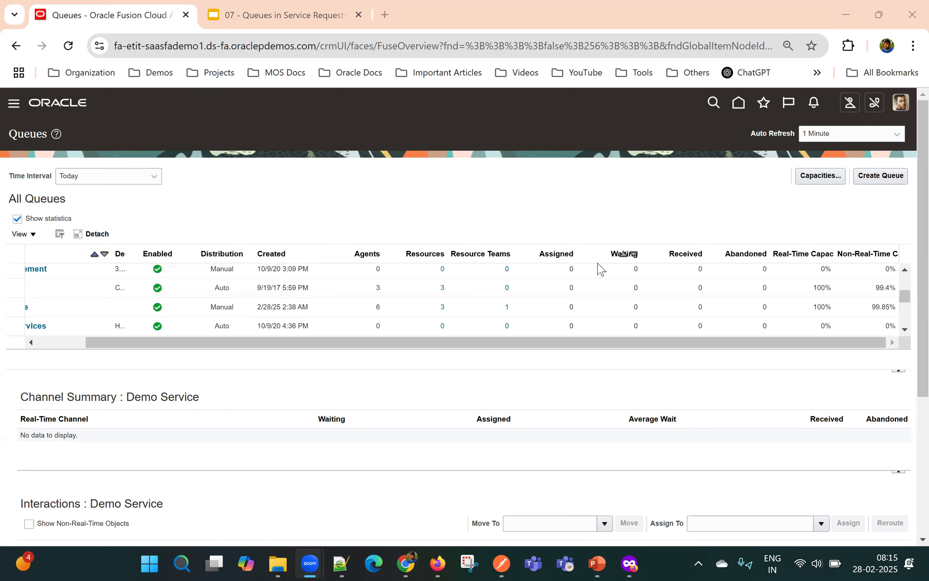
scroll(577, 284, "left", 2)
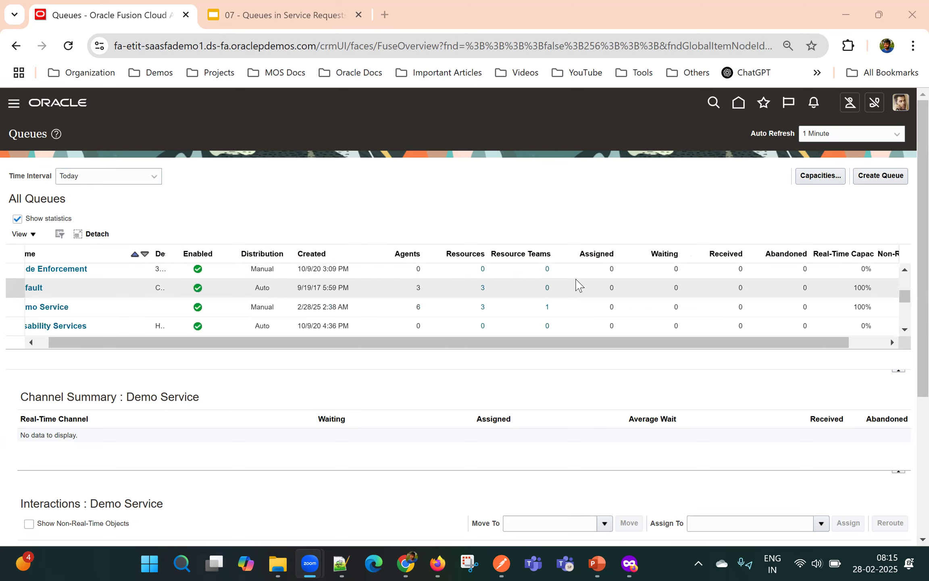
scroll(577, 285, "up", 1)
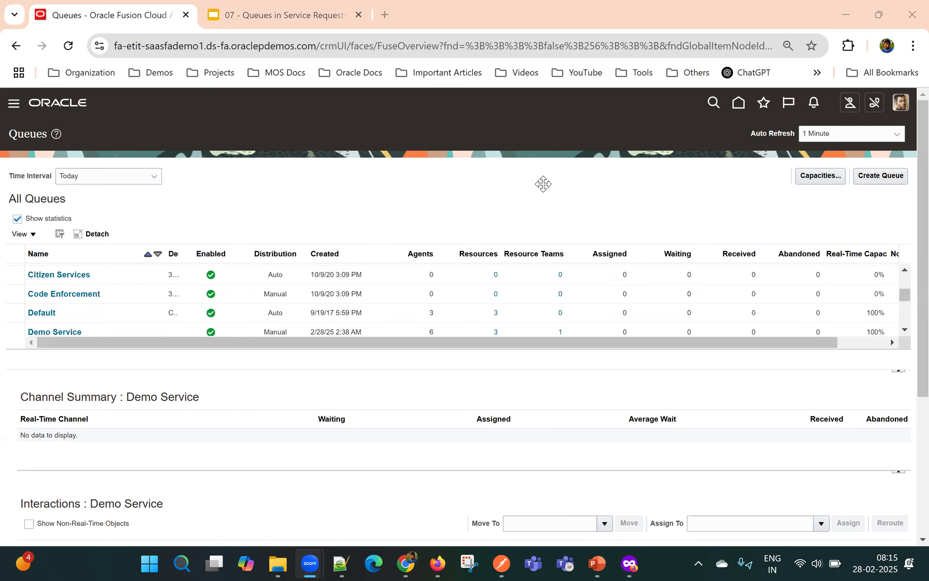
scroll(543, 184, "down", 3)
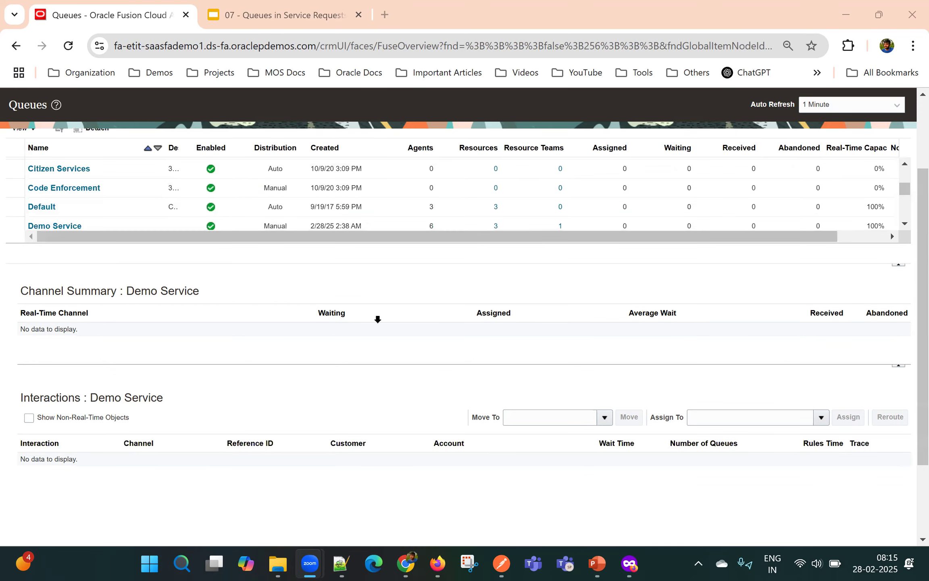
scroll(377, 320, "down", 1)
scroll(378, 319, "up", 2)
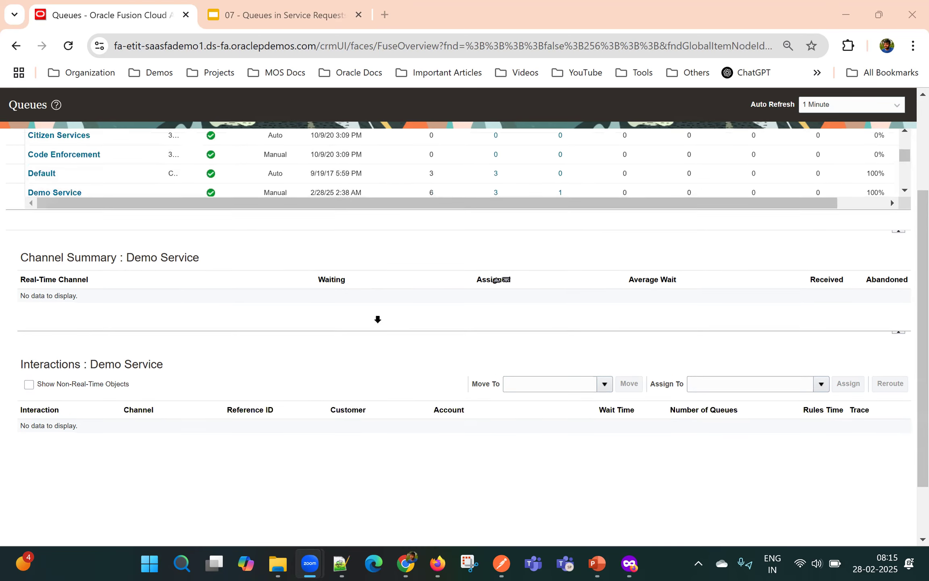
scroll(378, 320, "up", 3)
scroll(378, 320, "up", 2)
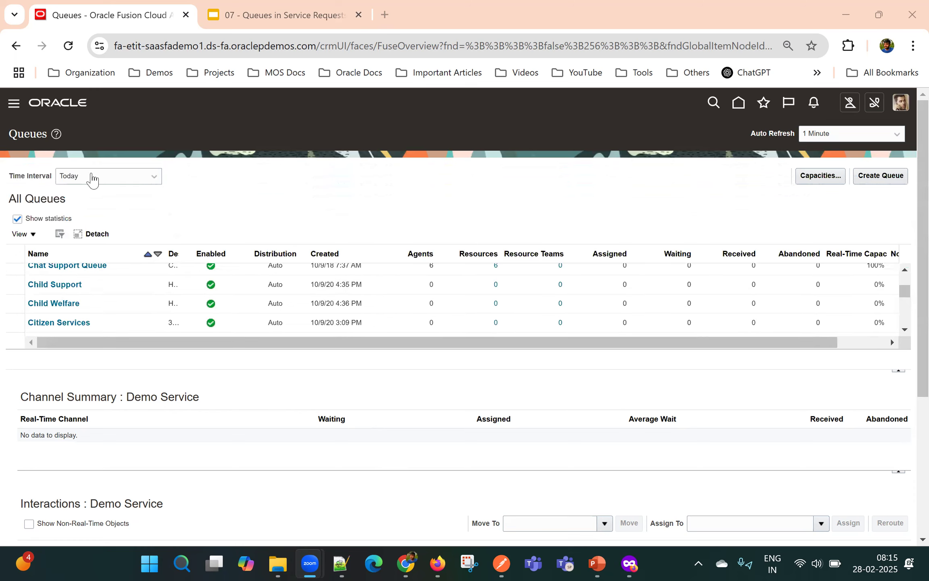
Step: Leave the Queues page for the Service Center and start a new service request from Service Home
left_click(46, 107)
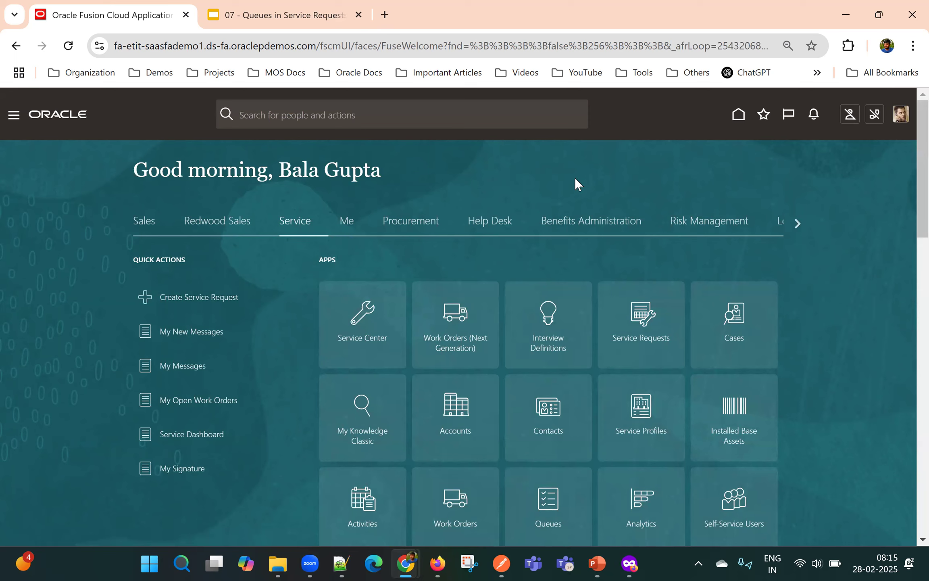
left_click(634, 317)
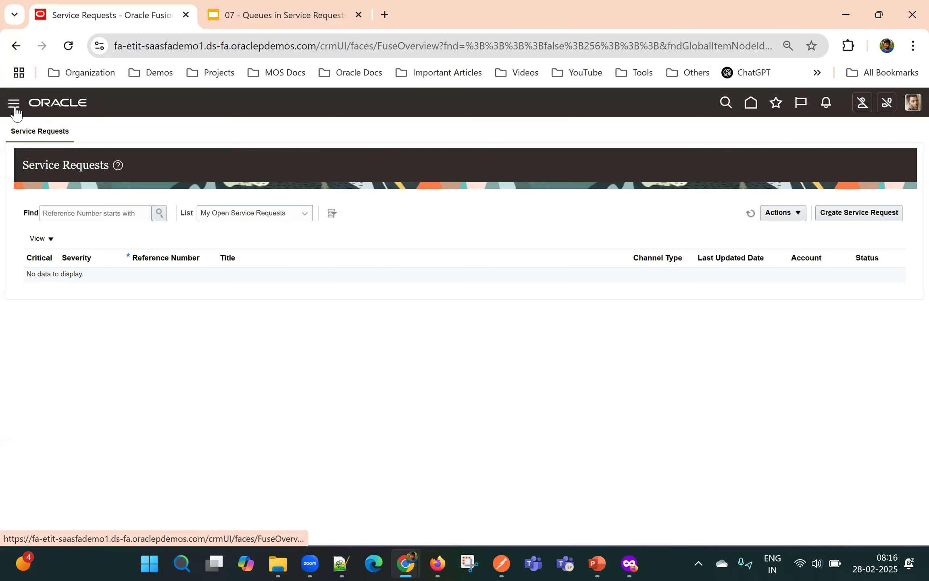
left_click(15, 107)
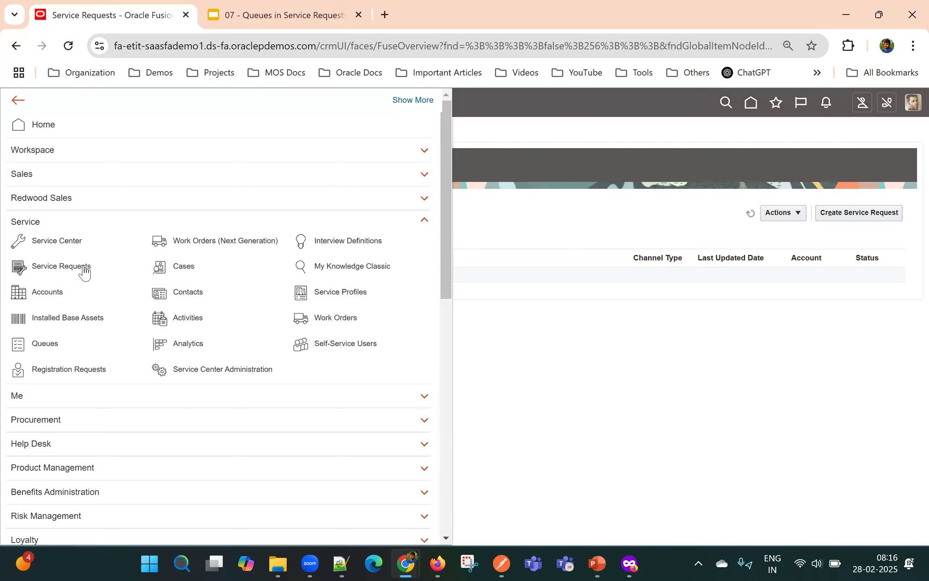
left_click(50, 241)
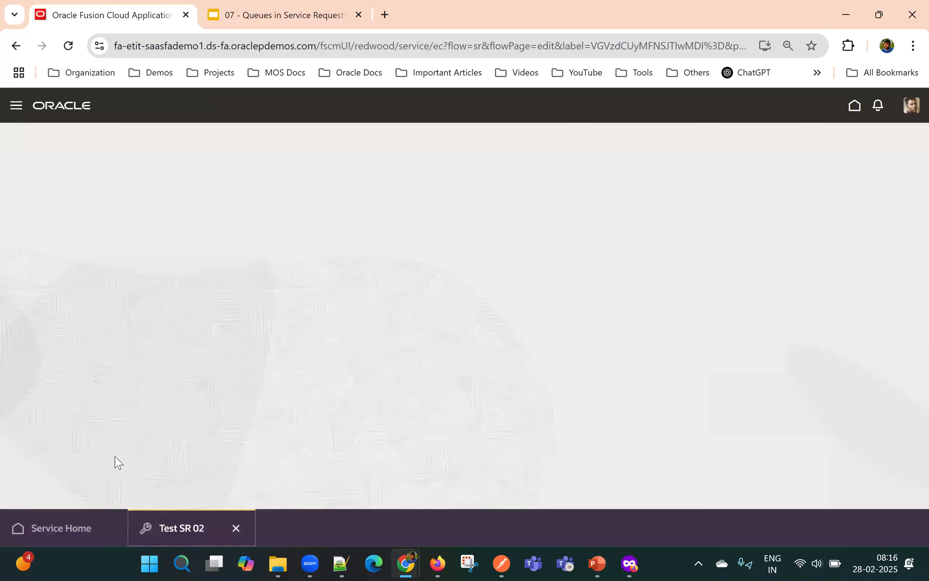
left_click(55, 537)
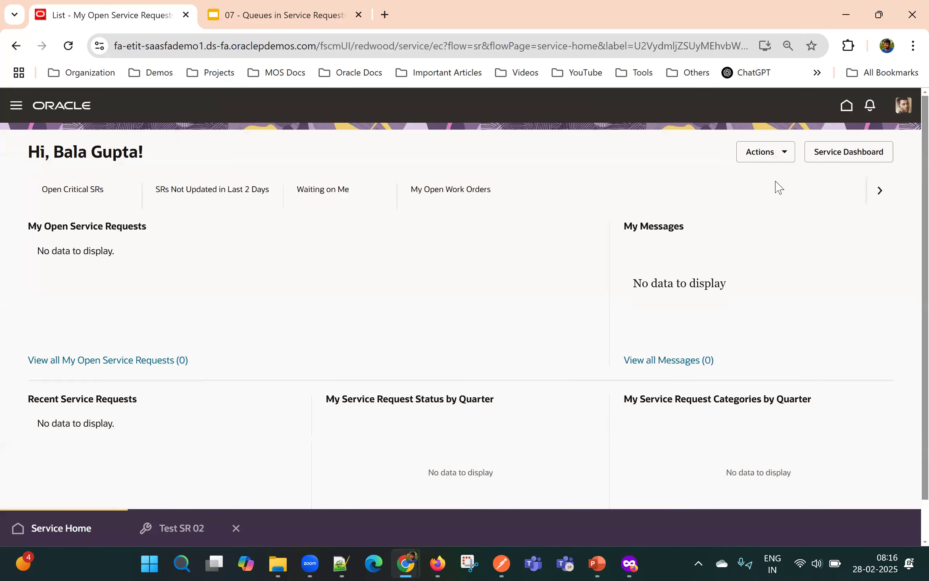
left_click(759, 152)
left_click(750, 181)
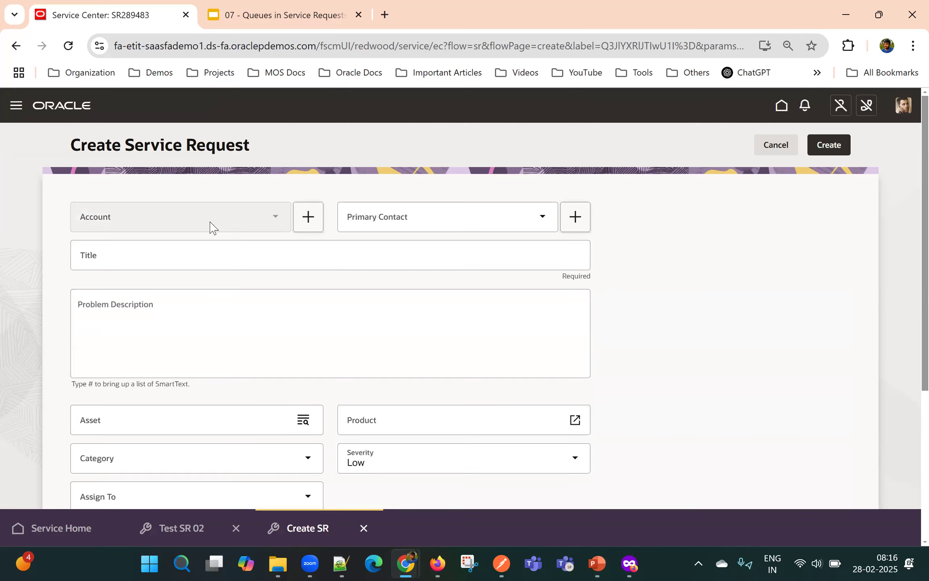
Step: Title the new service request Demo SR Queue and create it with the default Low severity
left_click(206, 259)
type("Te")
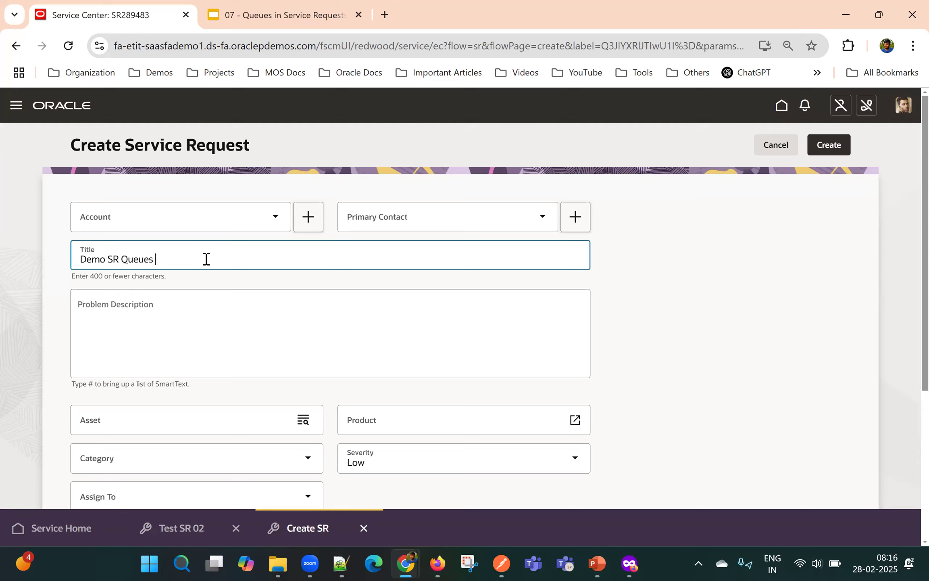
left_click(706, 285)
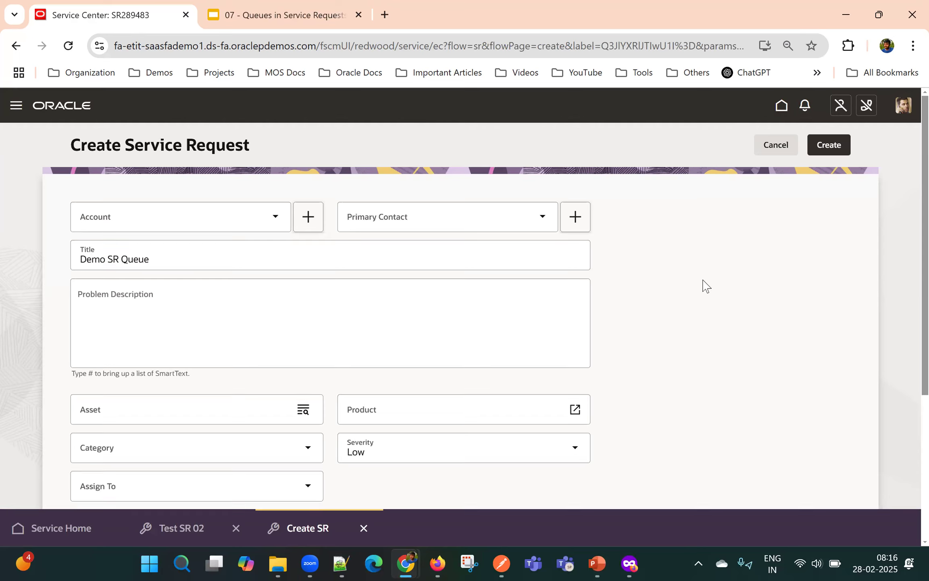
scroll(689, 309, "down", 5)
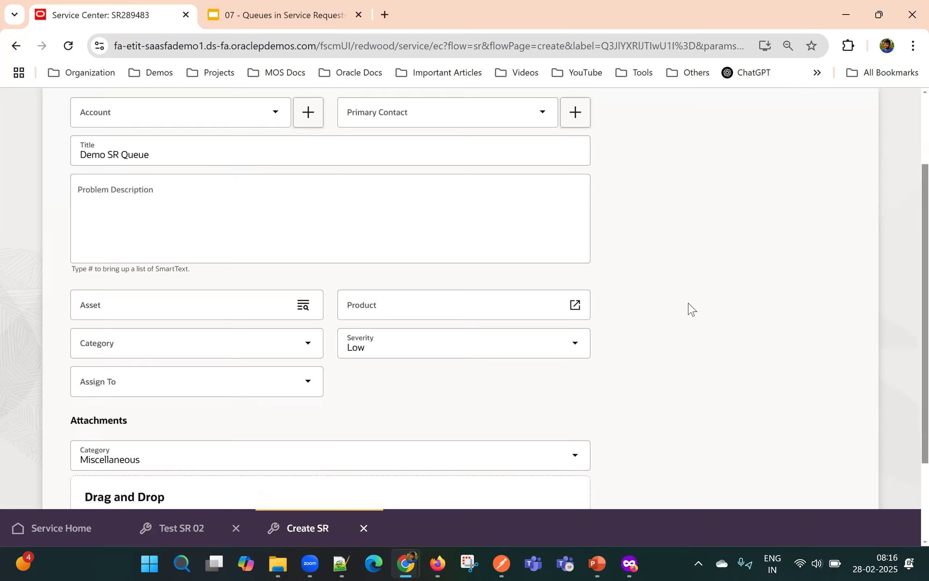
scroll(689, 309, "up", 5)
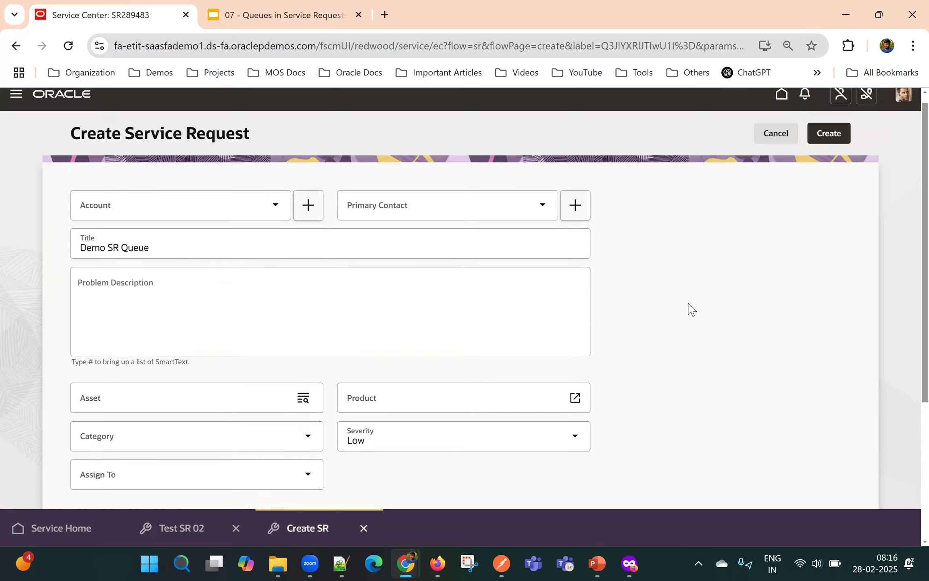
left_click(827, 139)
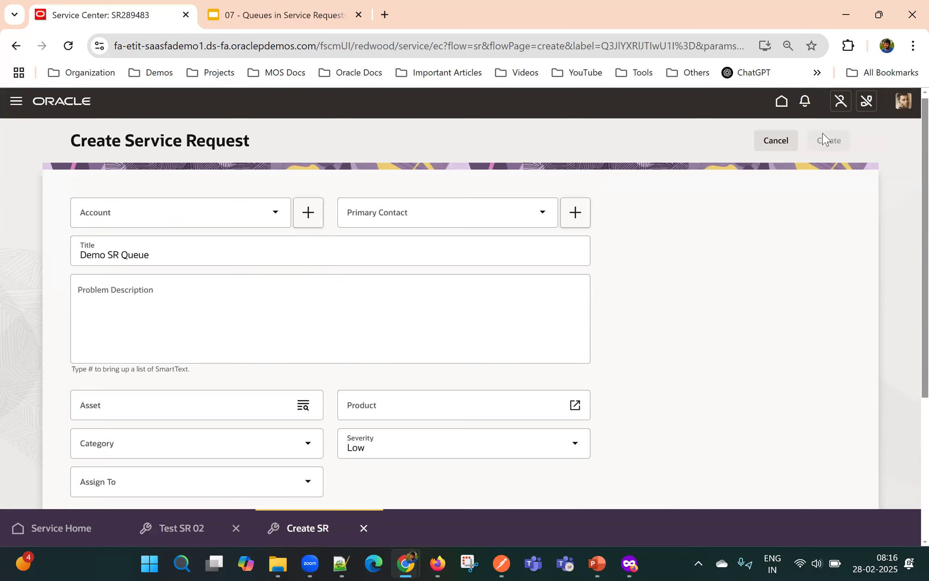
scroll(682, 313, "down", 1)
scroll(682, 313, "down", 5)
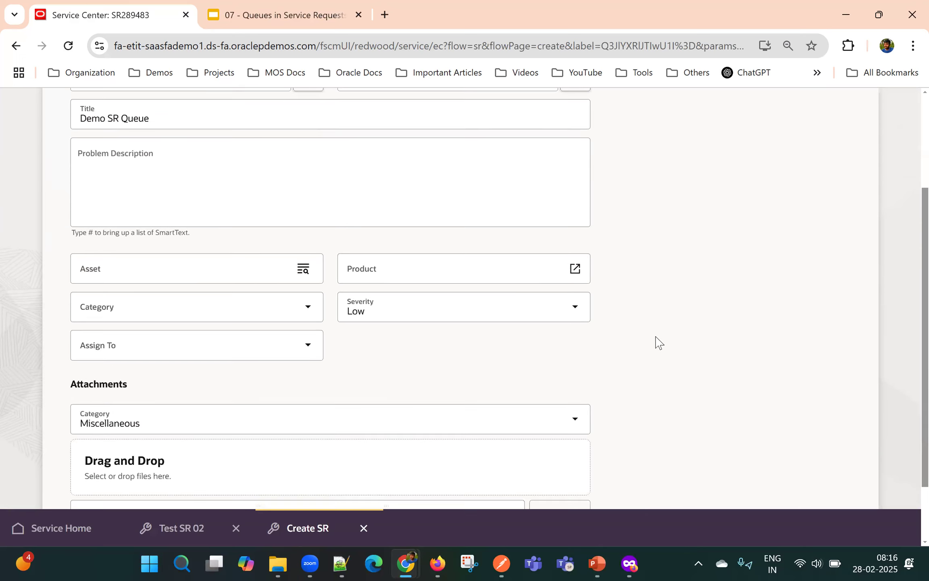
scroll(659, 342, "up", 5)
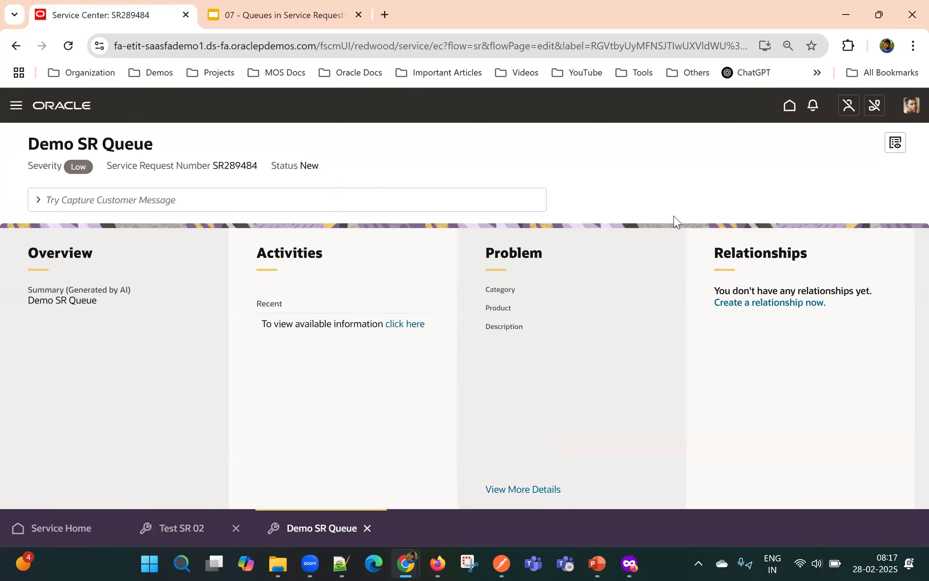
Step: Assign the Demo SR Queue service request to the Demo Service queue in its details, save, and return to its overview
left_click(894, 143)
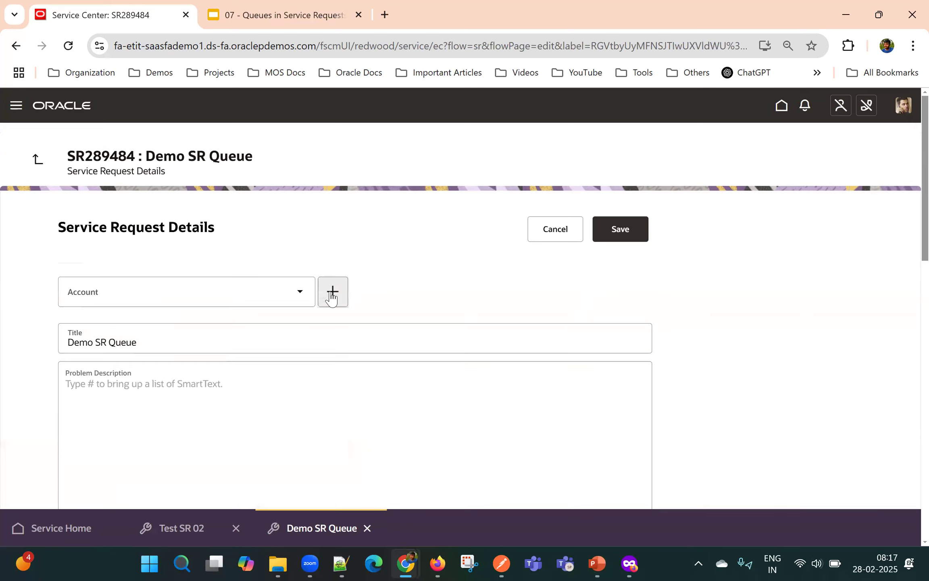
scroll(330, 297, "down", 10)
scroll(329, 296, "down", 1)
left_click(577, 299)
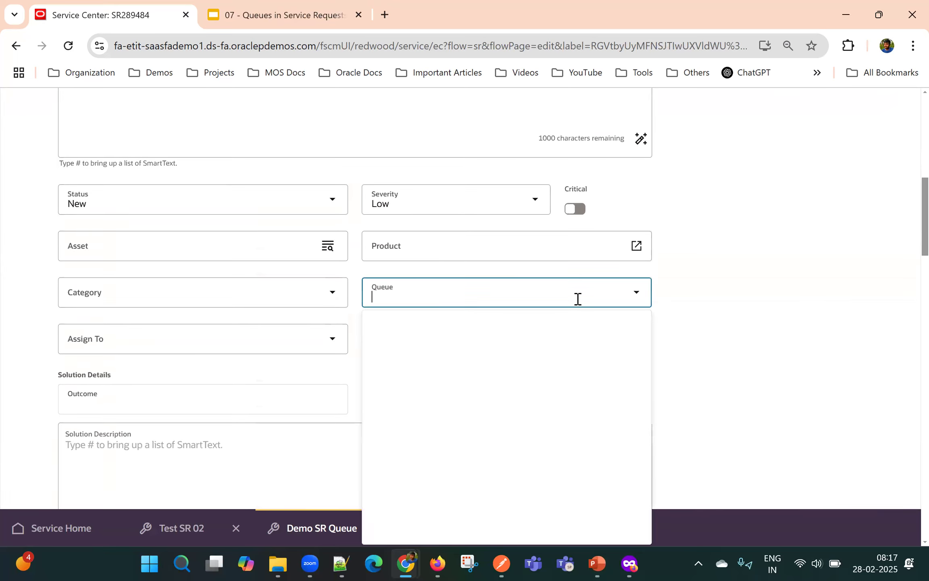
scroll(522, 395, "down", 5)
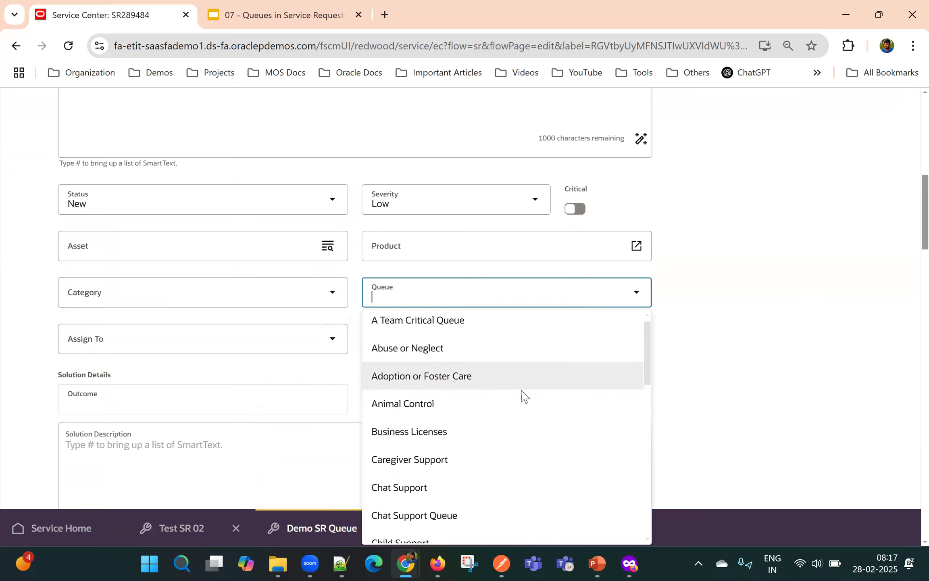
scroll(520, 396, "down", 1)
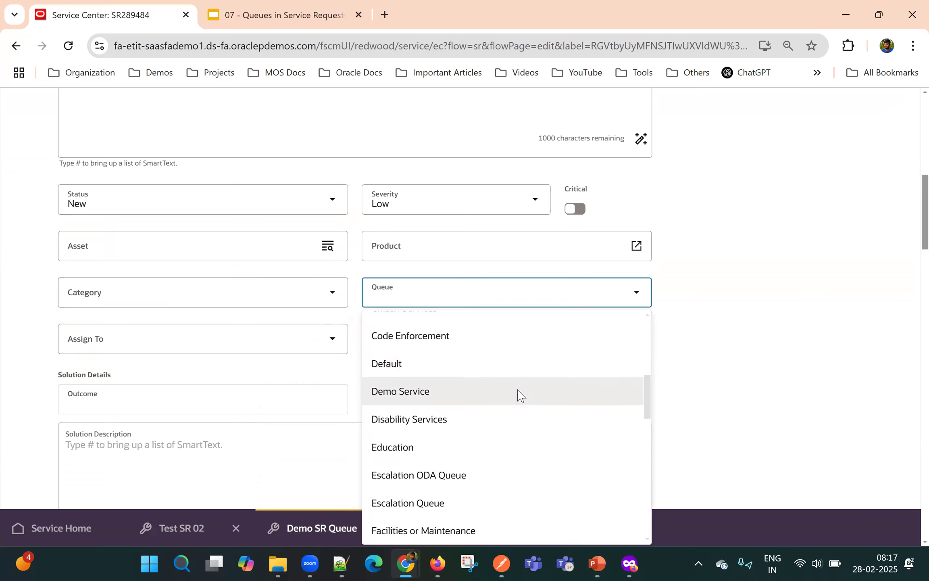
left_click(486, 394)
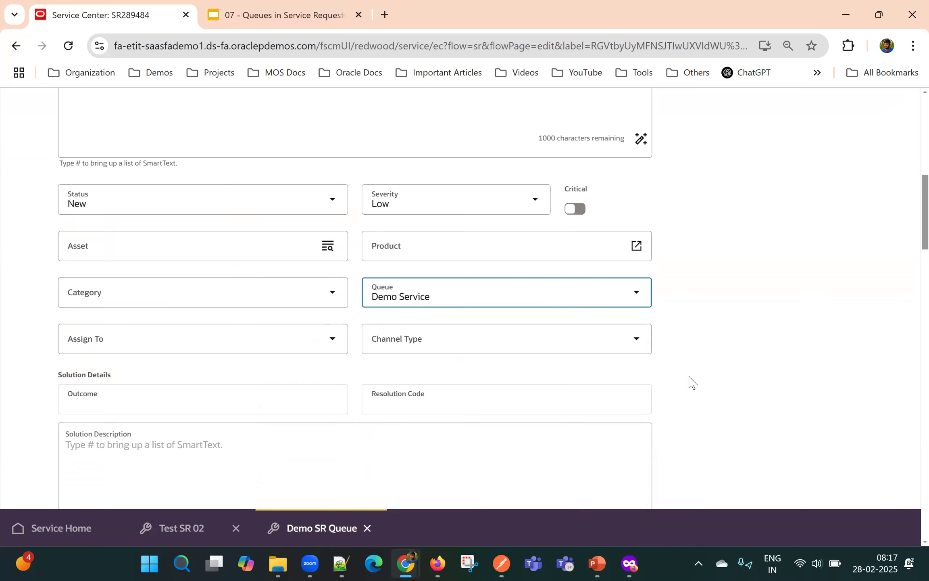
scroll(682, 367, "up", 1)
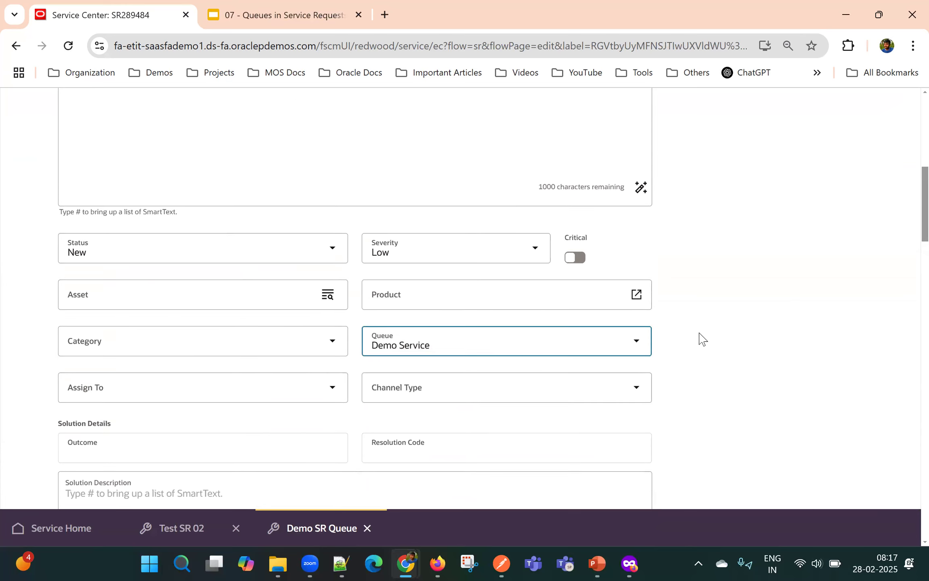
scroll(702, 337, "up", 8)
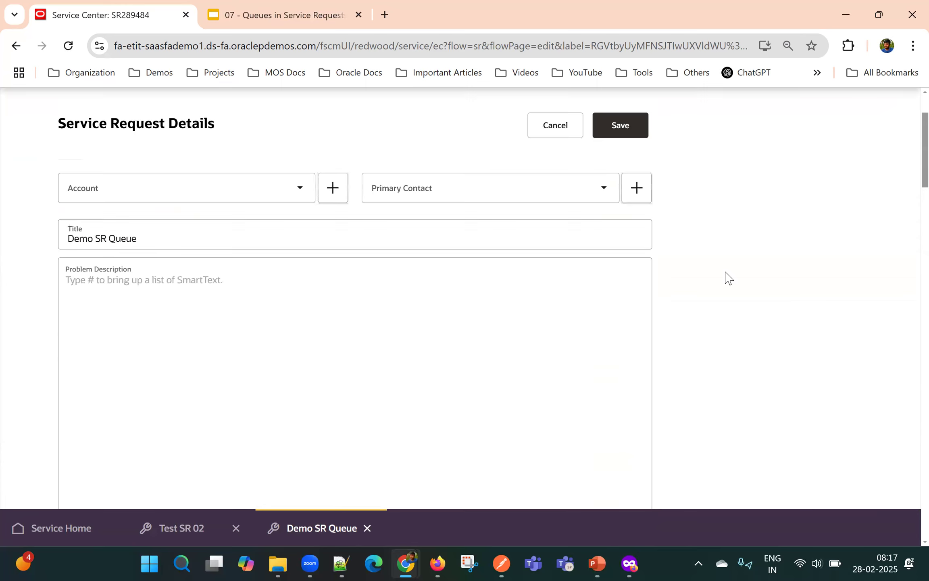
left_click(620, 194)
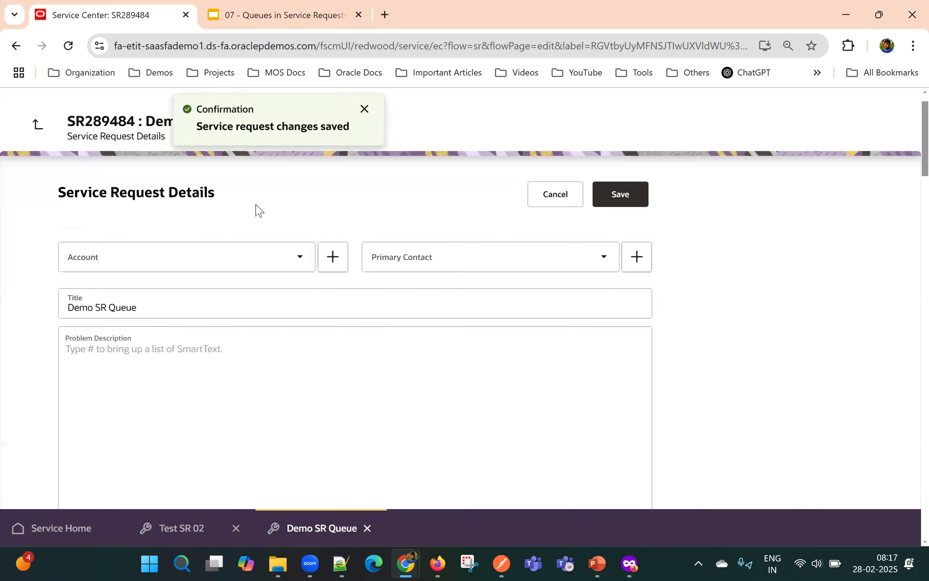
left_click(365, 109)
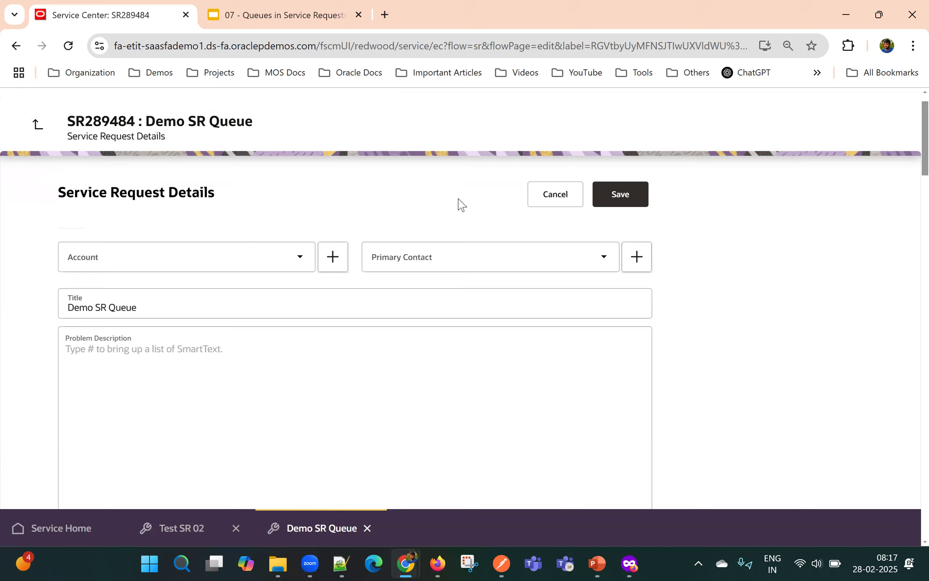
left_click(37, 125)
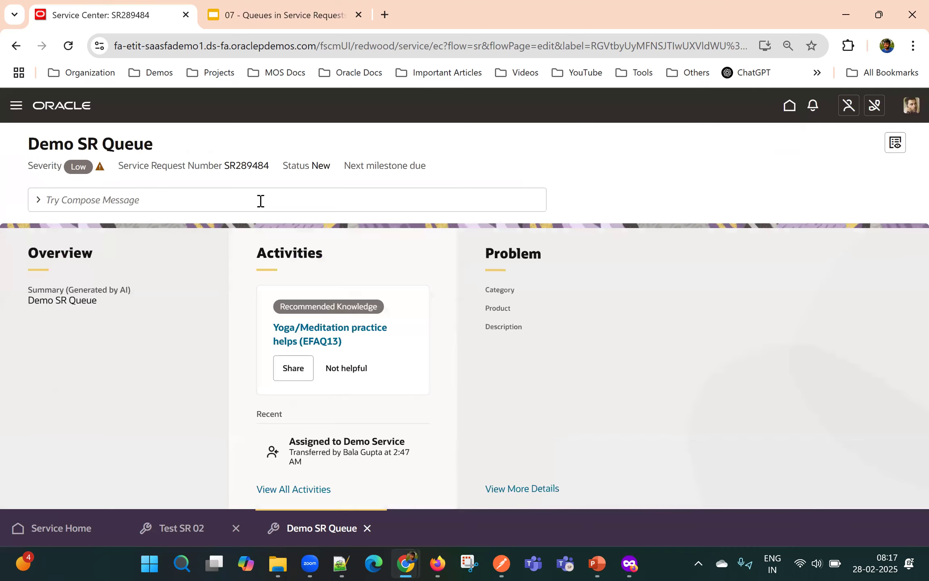
Step: Use the Update Queue action on the Demo SR Queue service request to reassign it to A Team Critical Queue, and save
left_click(261, 200)
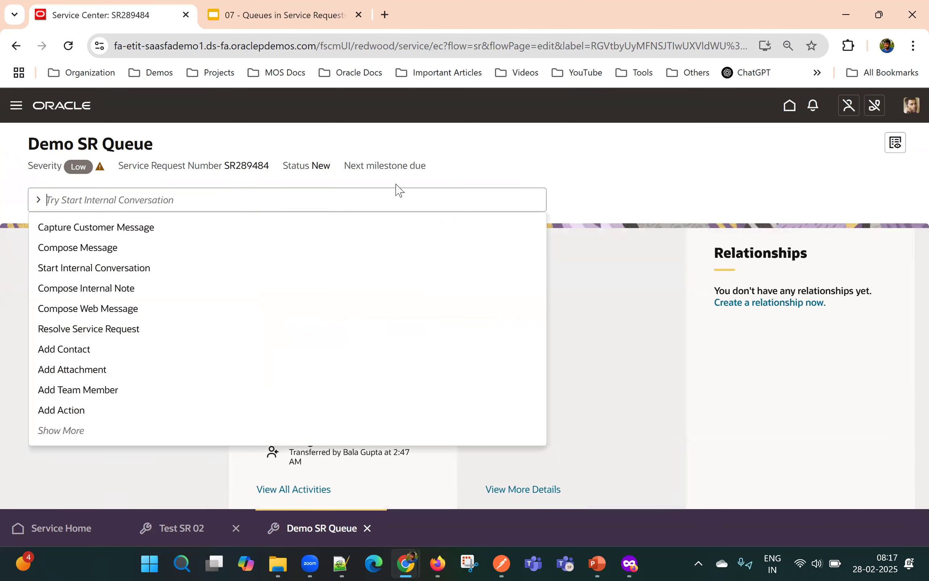
left_click(490, 163)
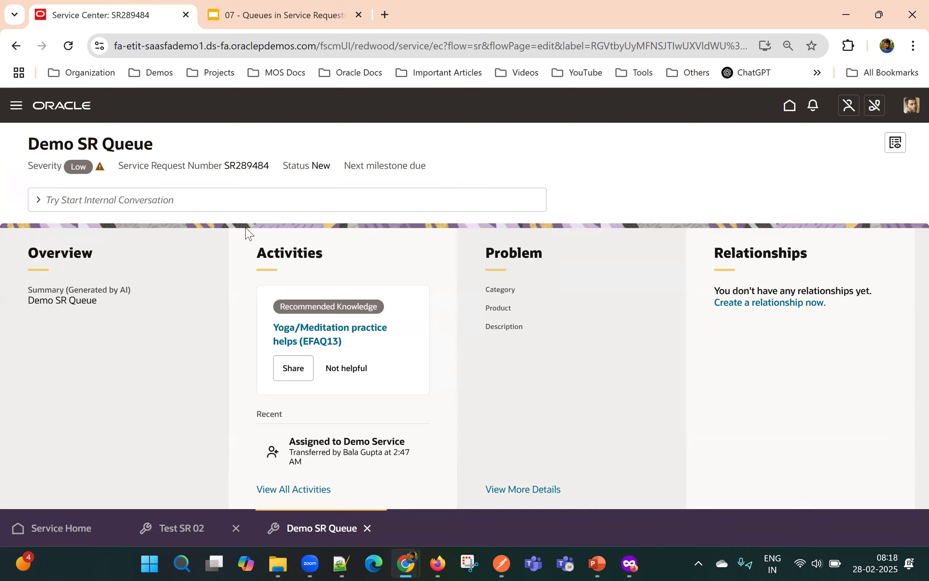
left_click(110, 198)
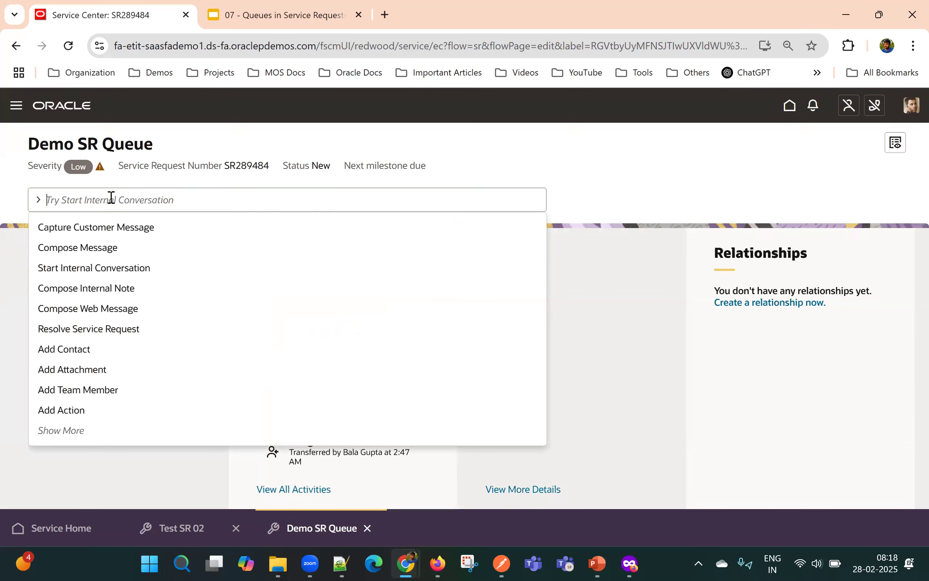
type("U")
key("BackSpace")
type("que")
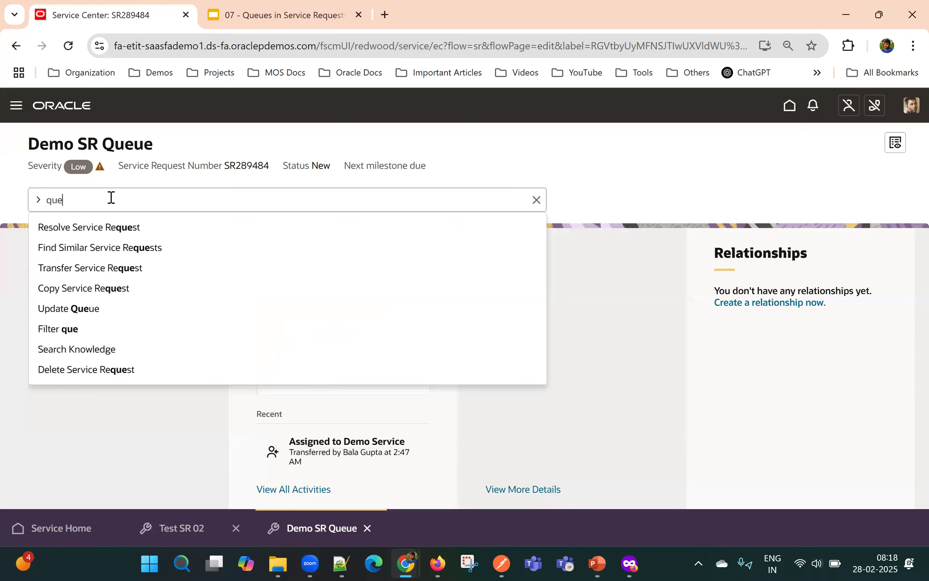
key("BackSpace")
type("eue")
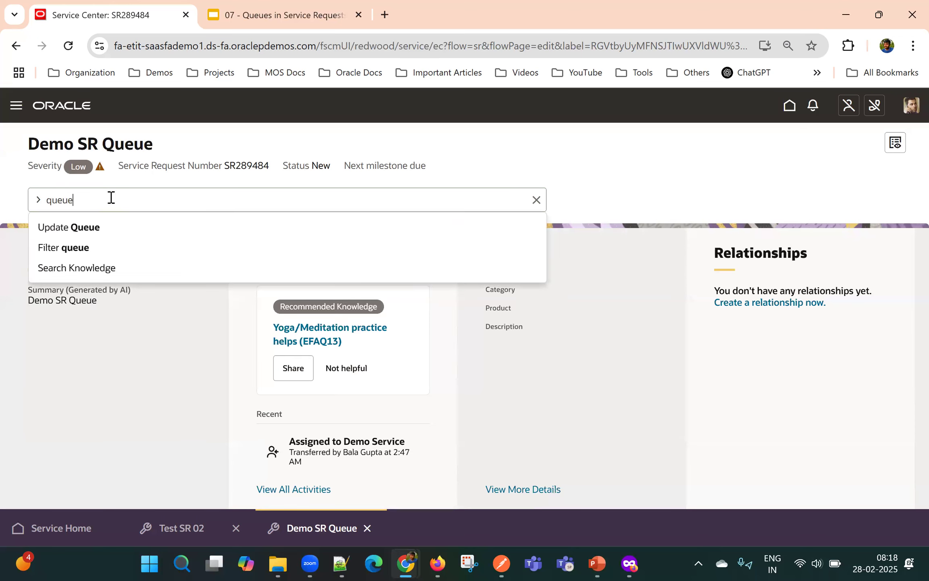
left_click(106, 234)
left_click(110, 234)
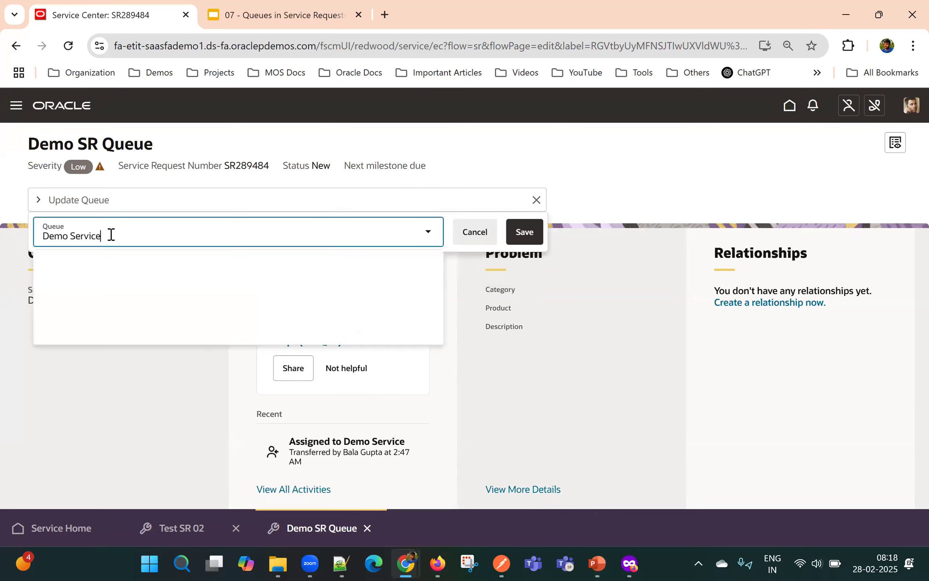
left_click(115, 281)
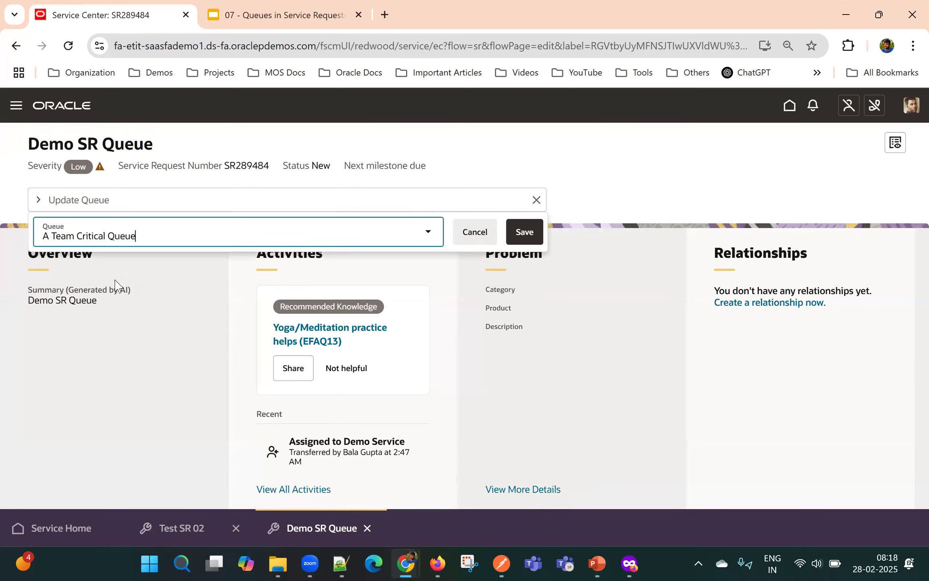
left_click(519, 242)
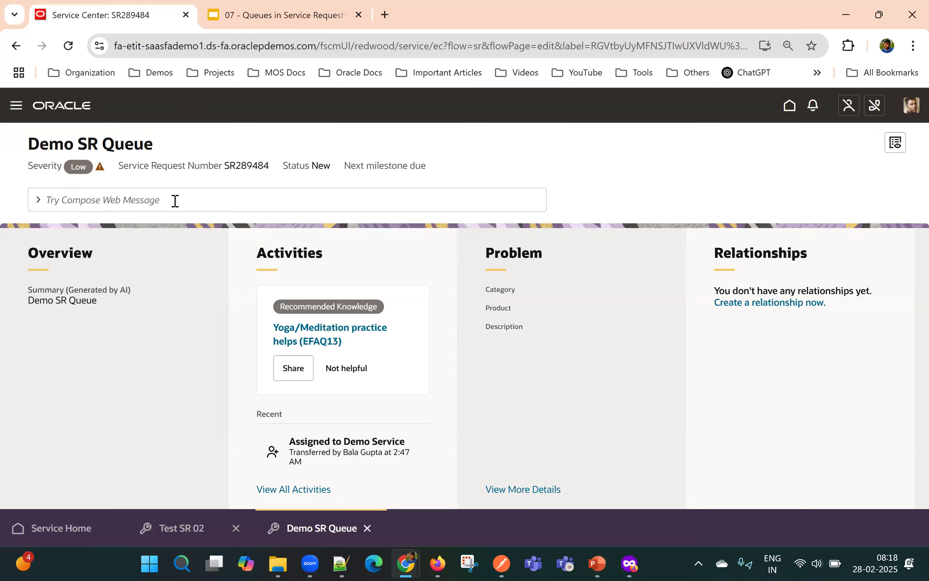
left_click(106, 200)
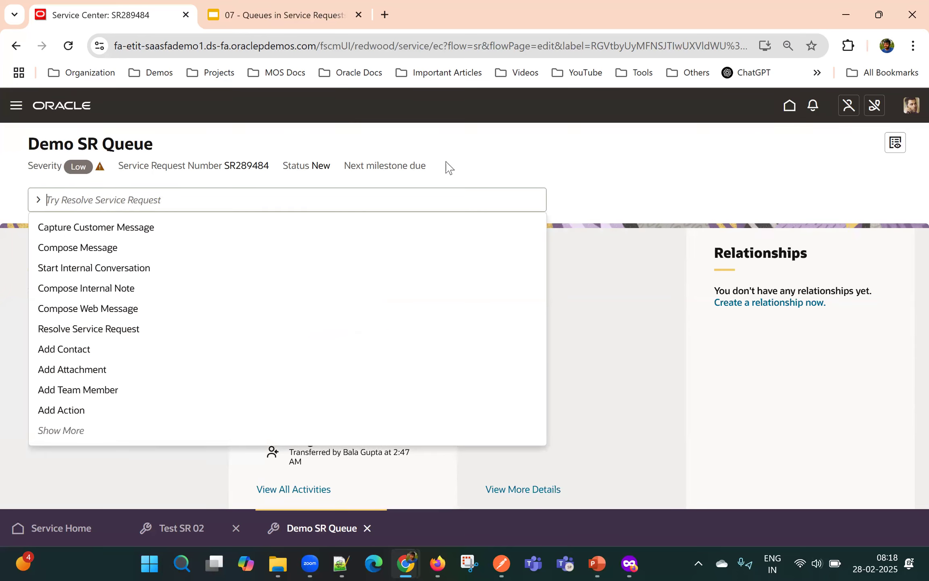
left_click(499, 176)
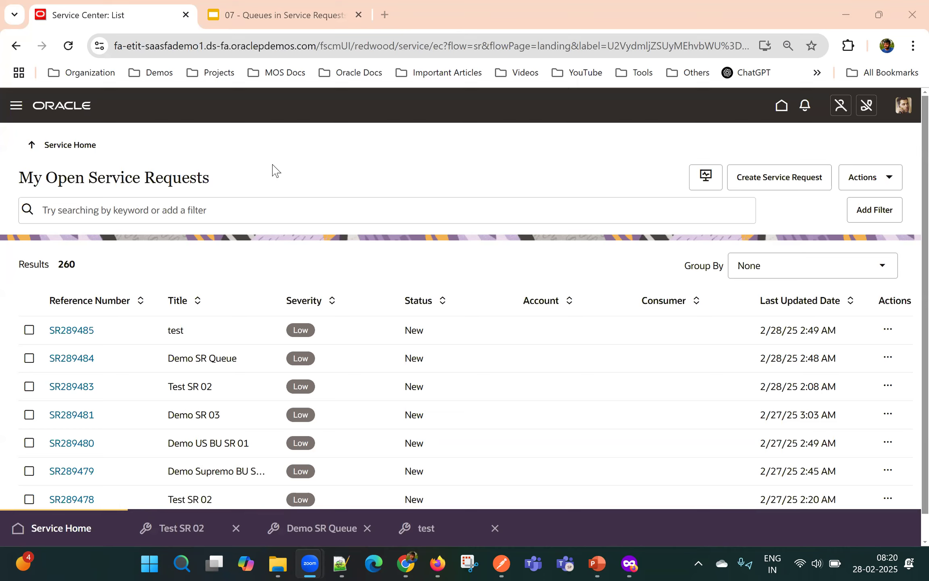
Step: Run the saved search Unassigned Open Service Requests in My Queue on the service request list
left_click(191, 212)
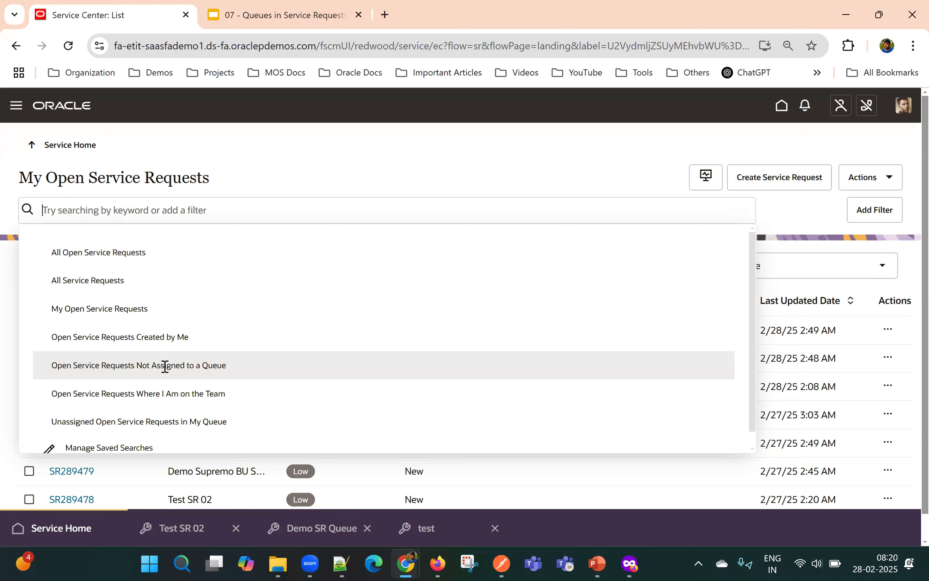
scroll(165, 367, "down", 1)
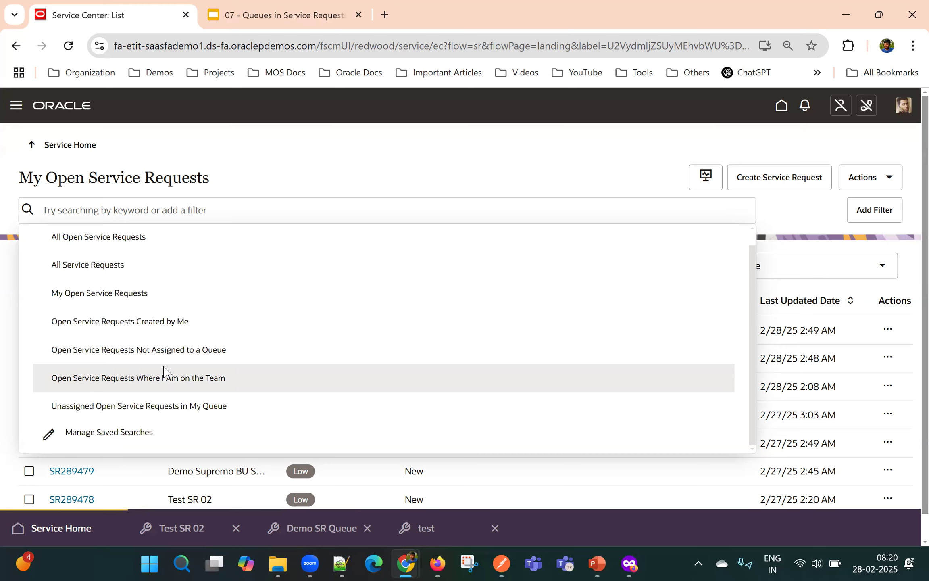
left_click(162, 404)
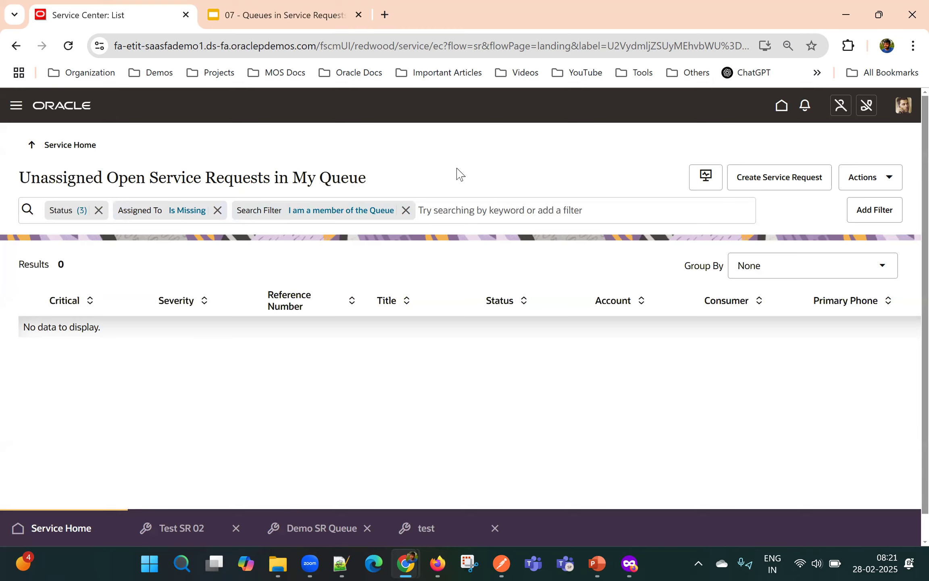
triple_click(250, 181)
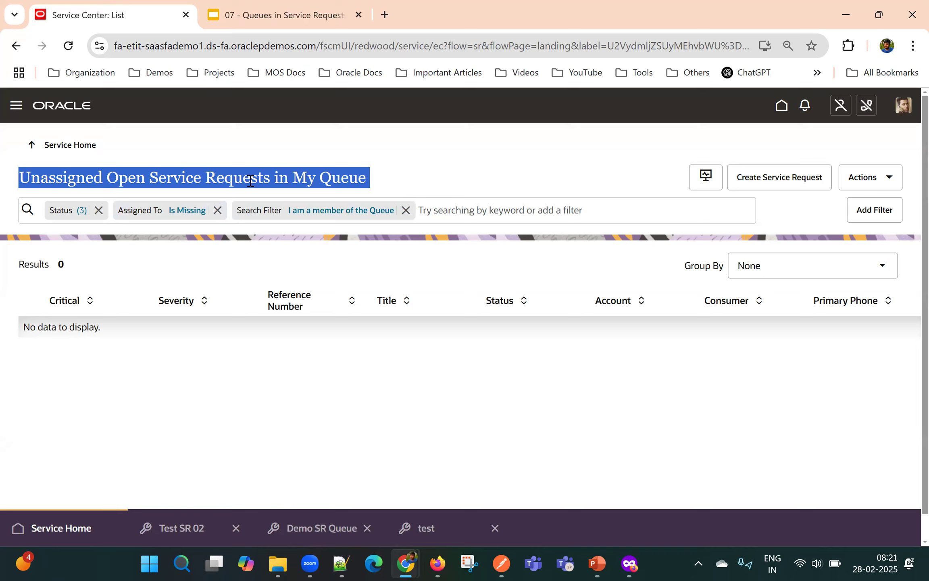
left_click(431, 152)
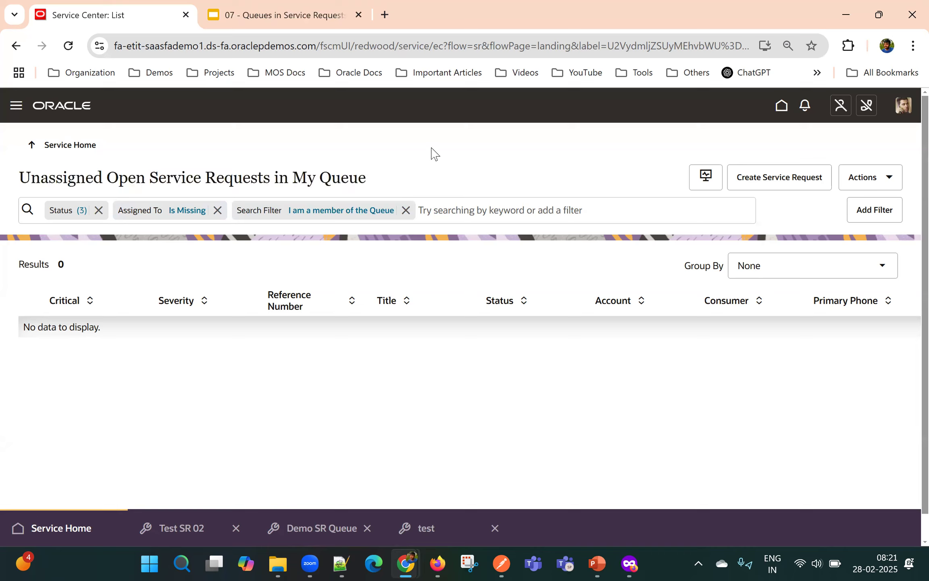